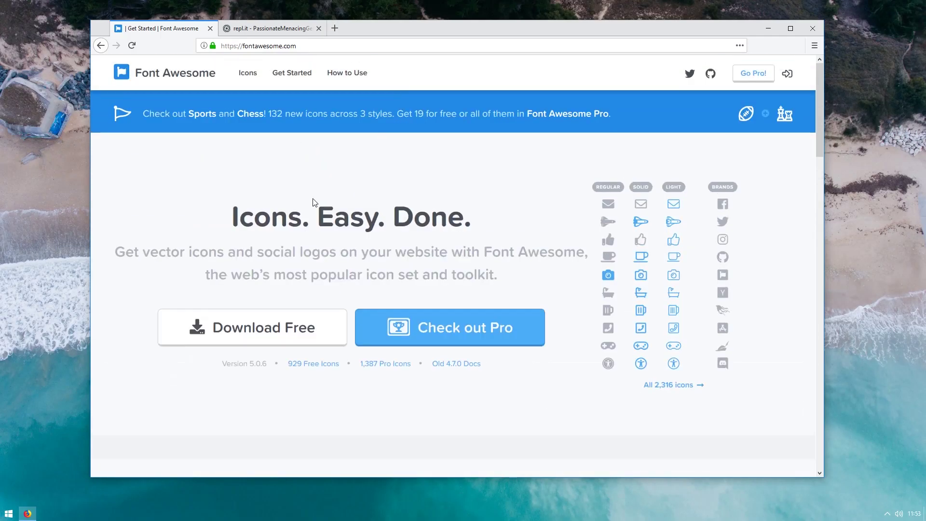
- Highlight the 'Icons. Easy. Done.' heading and subtitle lines on the Font Awesome home page
{"action": "left_click_drag", "start_coordinate": [228, 213], "coordinate": [528, 225]}
{"action": "mouse_move", "coordinate": [519, 264]}
{"action": "left_mouse_down"}
{"action": "mouse_move", "coordinate": [111, 256]}
{"action": "mouse_move", "coordinate": [225, 254]}
{"action": "left_mouse_up"}
{"action": "left_click", "coordinate": [276, 251]}
{"action": "left_click", "coordinate": [226, 254]}
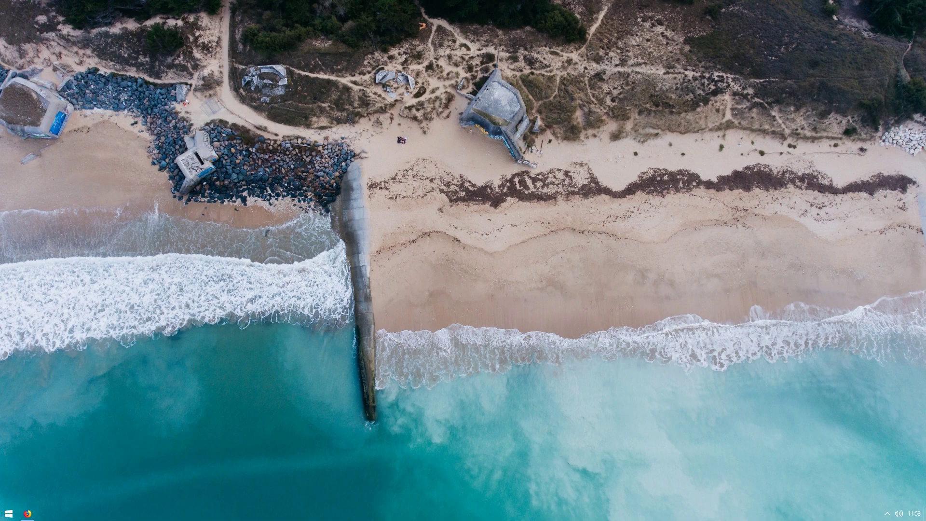
{"action": "left_click", "coordinate": [27, 513]}
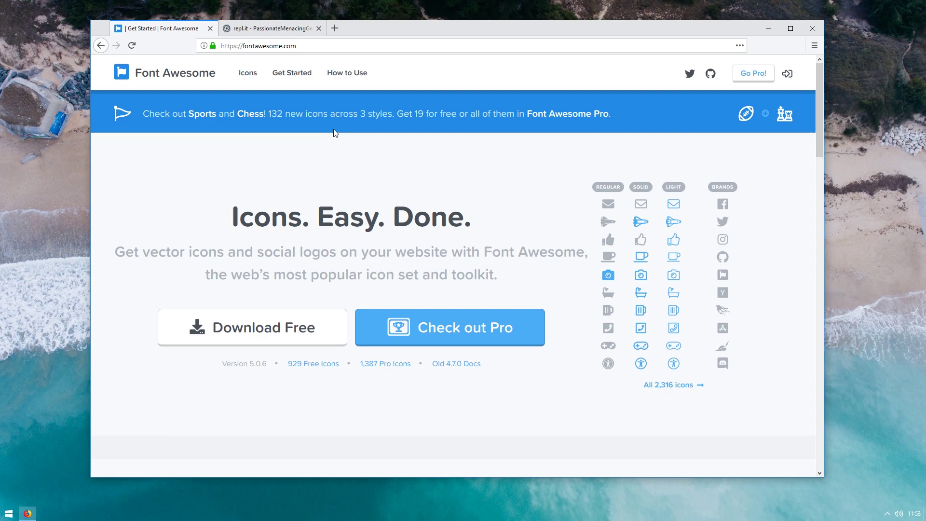
- Scroll up and down through the fontawesome.com home page
{"action": "scroll", "coordinate": [337, 145], "scroll_direction": "down", "scroll_amount": 4}
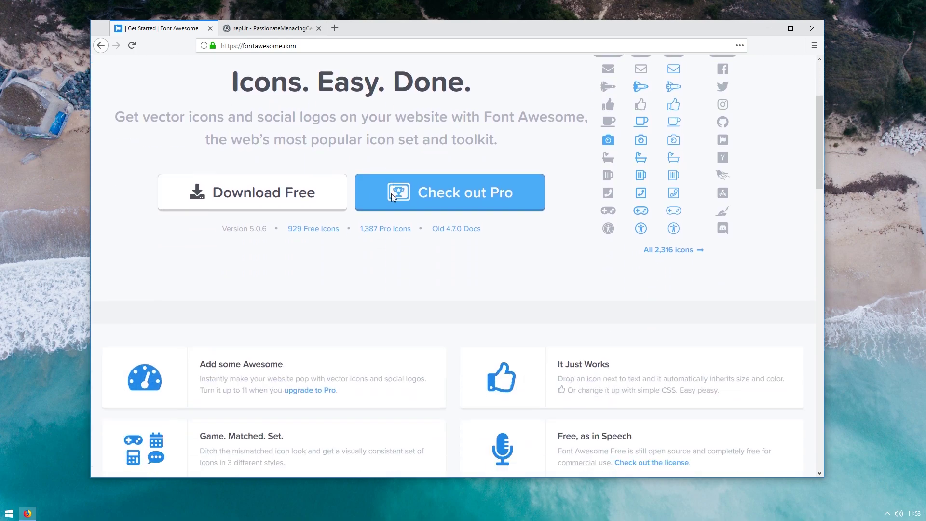
{"action": "scroll", "coordinate": [369, 222], "scroll_direction": "down", "scroll_amount": 5}
{"action": "scroll", "coordinate": [372, 224], "scroll_direction": "up", "scroll_amount": 10}
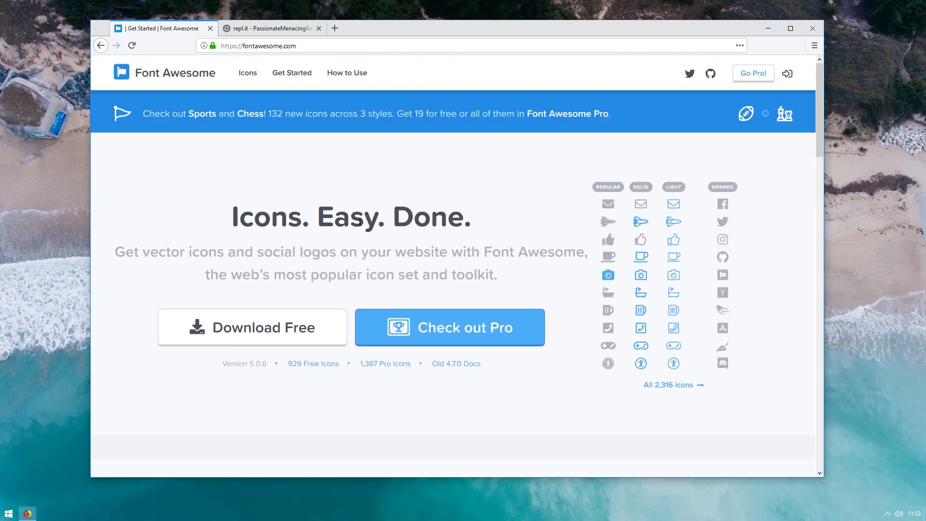
{"action": "scroll", "coordinate": [376, 217], "scroll_direction": "down", "scroll_amount": 3}
{"action": "scroll", "coordinate": [385, 208], "scroll_direction": "down", "scroll_amount": 3}
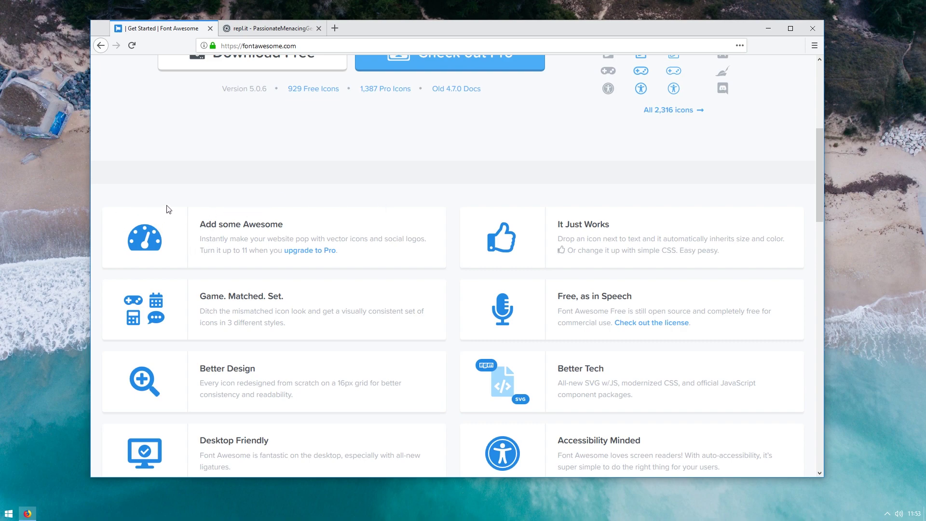
{"action": "scroll", "coordinate": [208, 159], "scroll_direction": "up", "scroll_amount": 5}
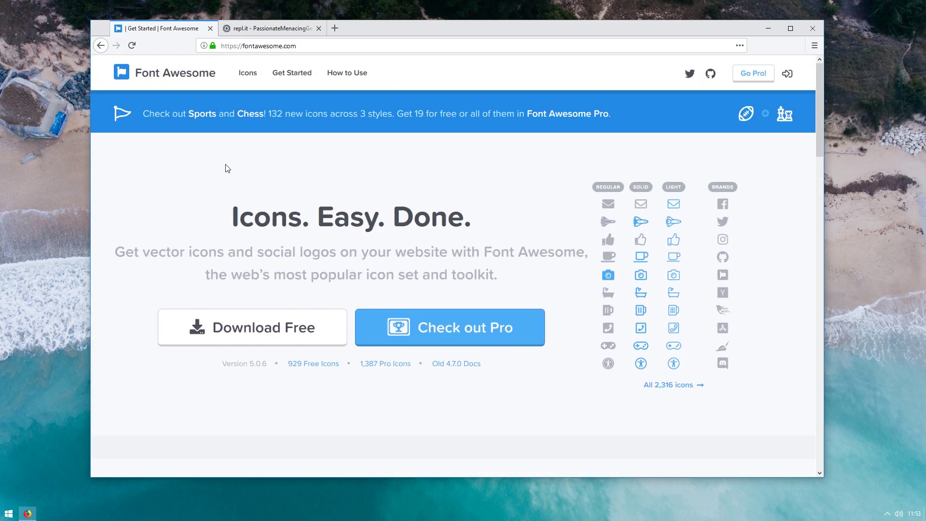
{"action": "scroll", "coordinate": [227, 168], "scroll_direction": "down", "scroll_amount": 10}
{"action": "scroll", "coordinate": [228, 168], "scroll_direction": "down", "scroll_amount": 5}
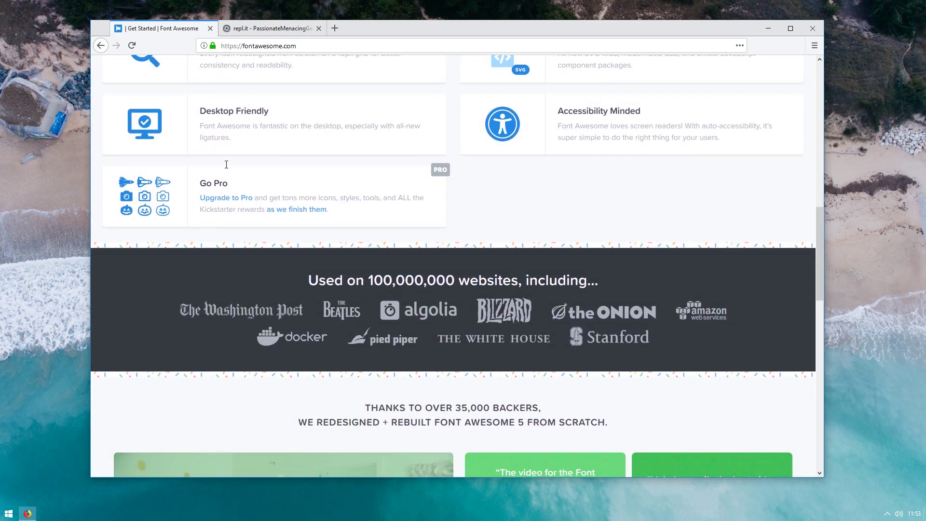
{"action": "scroll", "coordinate": [230, 170], "scroll_direction": "down", "scroll_amount": 3}
{"action": "scroll", "coordinate": [293, 204], "scroll_direction": "up", "scroll_amount": 1}
{"action": "scroll", "coordinate": [293, 203], "scroll_direction": "up", "scroll_amount": 10}
{"action": "scroll", "coordinate": [299, 207], "scroll_direction": "up", "scroll_amount": 7}
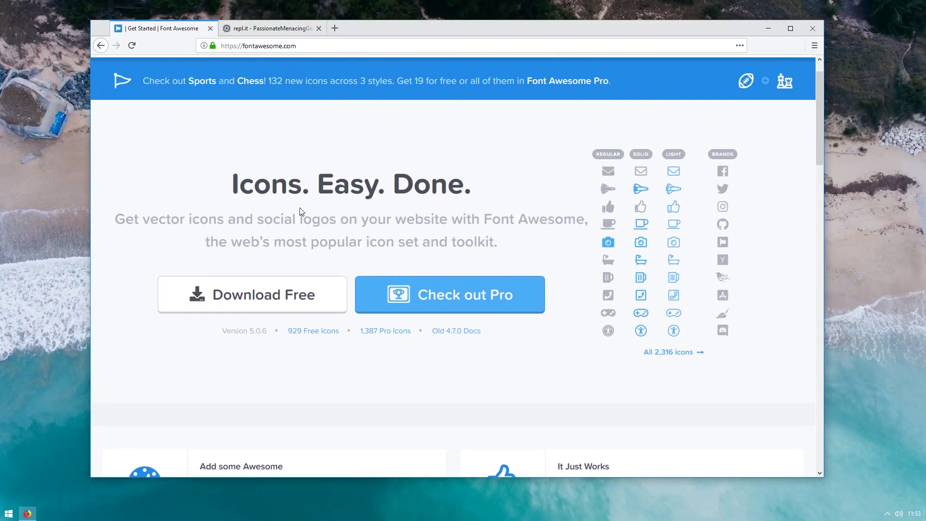
{"action": "scroll", "coordinate": [291, 203], "scroll_direction": "down", "scroll_amount": 15}
{"action": "scroll", "coordinate": [289, 207], "scroll_direction": "down", "scroll_amount": 8}
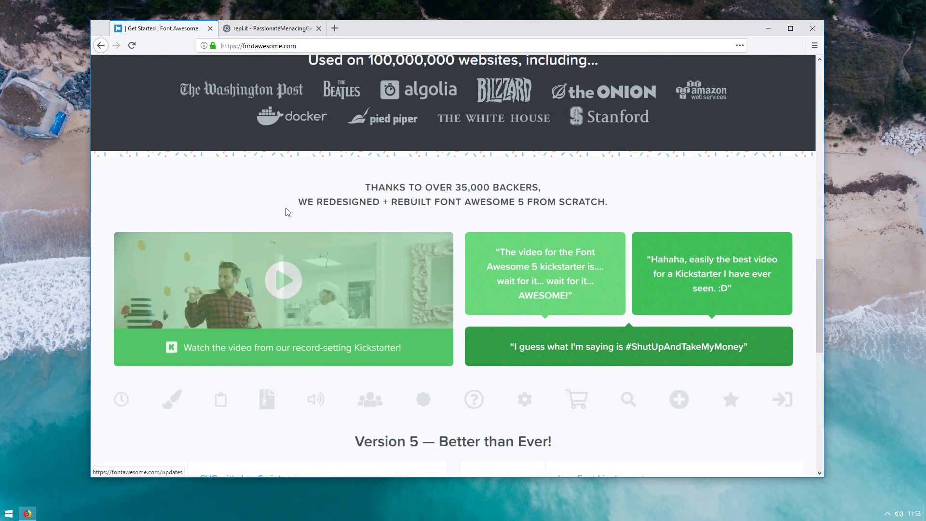
{"action": "scroll", "coordinate": [288, 208], "scroll_direction": "down", "scroll_amount": 3}
{"action": "scroll", "coordinate": [299, 215], "scroll_direction": "down", "scroll_amount": 1}
{"action": "scroll", "coordinate": [307, 221], "scroll_direction": "down", "scroll_amount": 5}
{"action": "scroll", "coordinate": [310, 215], "scroll_direction": "up", "scroll_amount": 15}
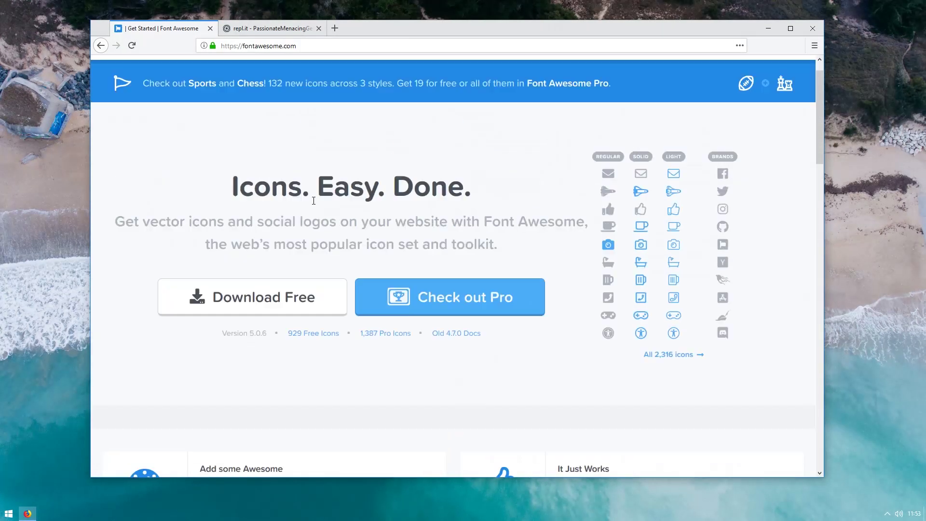
{"action": "scroll", "coordinate": [312, 207], "scroll_direction": "up", "scroll_amount": 1}
- Highlight the hero heading and the two subtitle lines again, then clear the selection
{"action": "left_click_drag", "start_coordinate": [221, 215], "coordinate": [486, 222]}
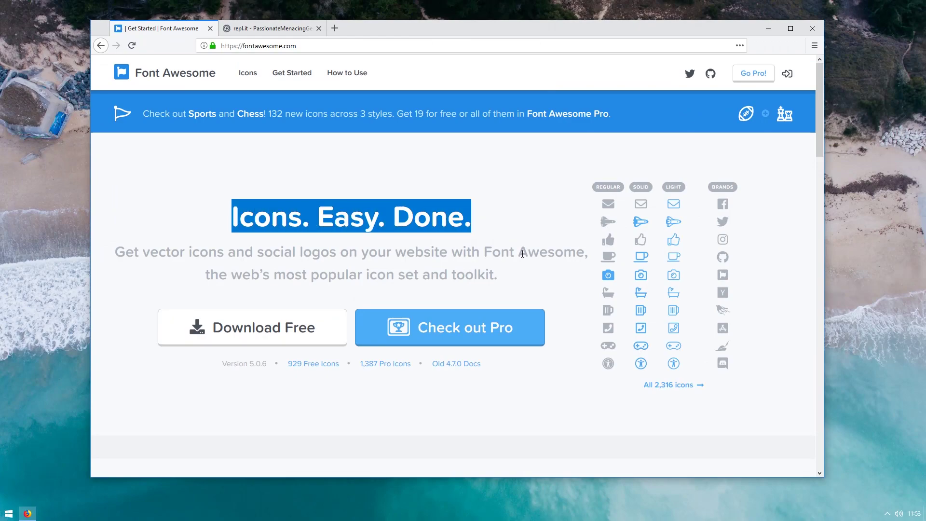
{"action": "mouse_move", "coordinate": [518, 277]}
{"action": "left_mouse_down"}
{"action": "mouse_move", "coordinate": [105, 260]}
{"action": "mouse_move", "coordinate": [225, 251]}
{"action": "left_mouse_up"}
{"action": "left_click", "coordinate": [122, 251]}
{"action": "left_click", "coordinate": [226, 251]}
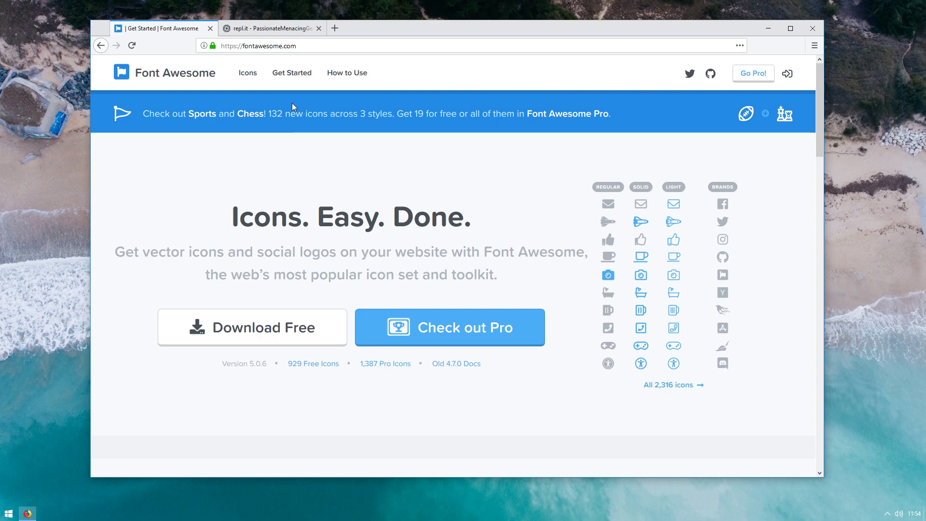
- Open the Get Started guide from the top navigation
{"action": "scroll", "coordinate": [284, 121], "scroll_direction": "down", "scroll_amount": 1}
{"action": "scroll", "coordinate": [278, 130], "scroll_direction": "down", "scroll_amount": 4}
{"action": "scroll", "coordinate": [278, 129], "scroll_direction": "down", "scroll_amount": 5}
{"action": "scroll", "coordinate": [278, 131], "scroll_direction": "down", "scroll_amount": 5}
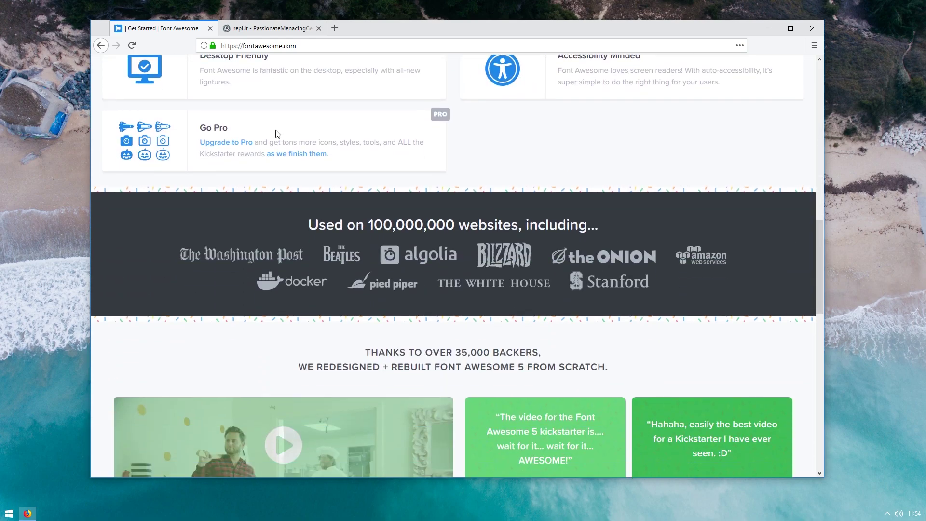
{"action": "scroll", "coordinate": [278, 133], "scroll_direction": "down", "scroll_amount": 5}
{"action": "scroll", "coordinate": [277, 134], "scroll_direction": "up", "scroll_amount": 7}
{"action": "scroll", "coordinate": [278, 133], "scroll_direction": "up", "scroll_amount": 9}
{"action": "scroll", "coordinate": [278, 134], "scroll_direction": "up", "scroll_amount": 9}
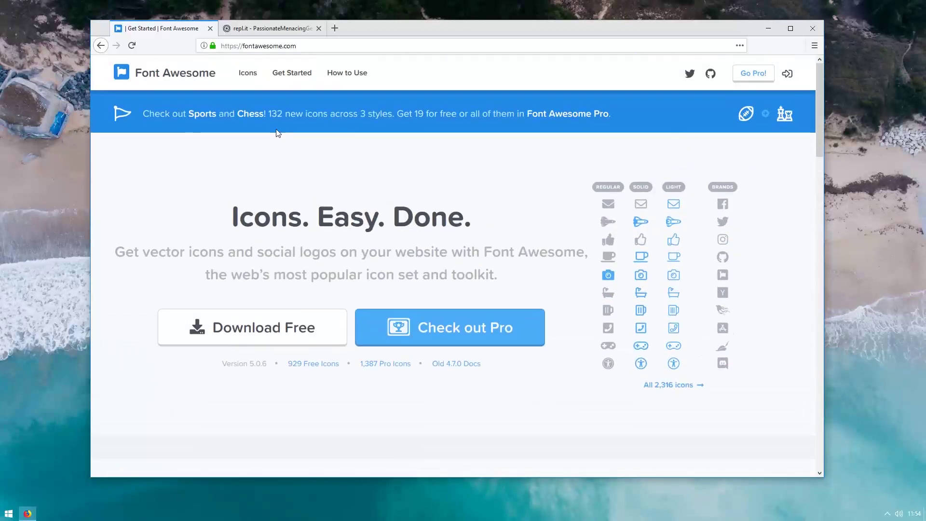
{"action": "left_click", "coordinate": [291, 75]}
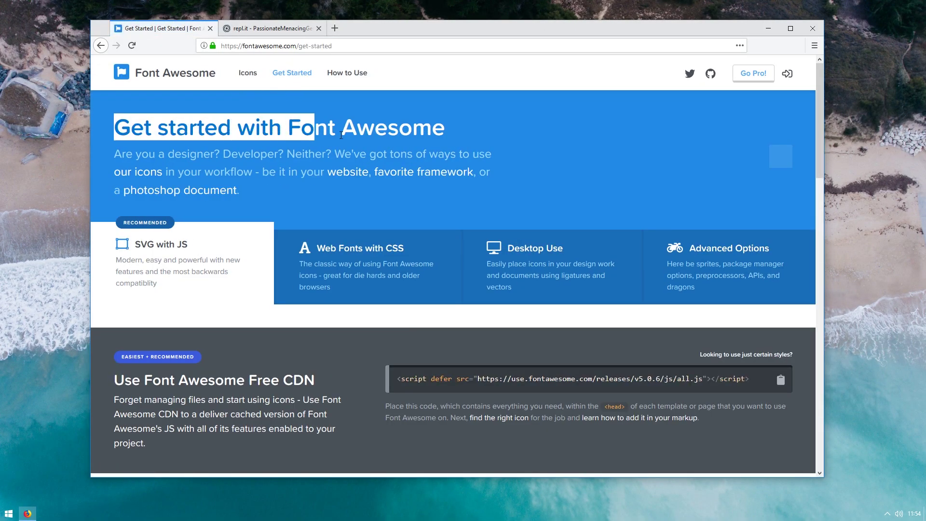
- Highlight the Get Started heading and intro text
{"action": "left_click_drag", "start_coordinate": [109, 128], "coordinate": [293, 193]}
{"action": "left_click", "coordinate": [260, 203]}
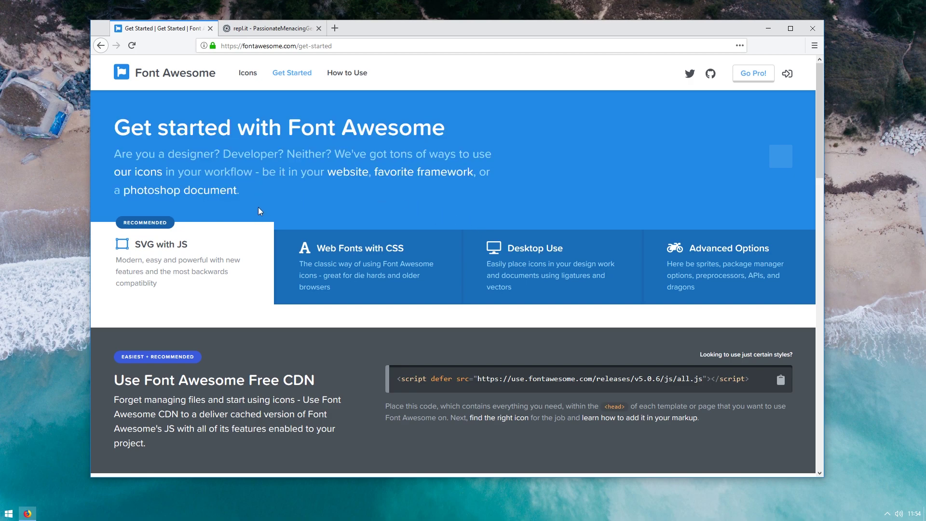
{"action": "scroll", "coordinate": [259, 207], "scroll_direction": "down", "scroll_amount": 6}
{"action": "scroll", "coordinate": [271, 201], "scroll_direction": "up", "scroll_amount": 6}
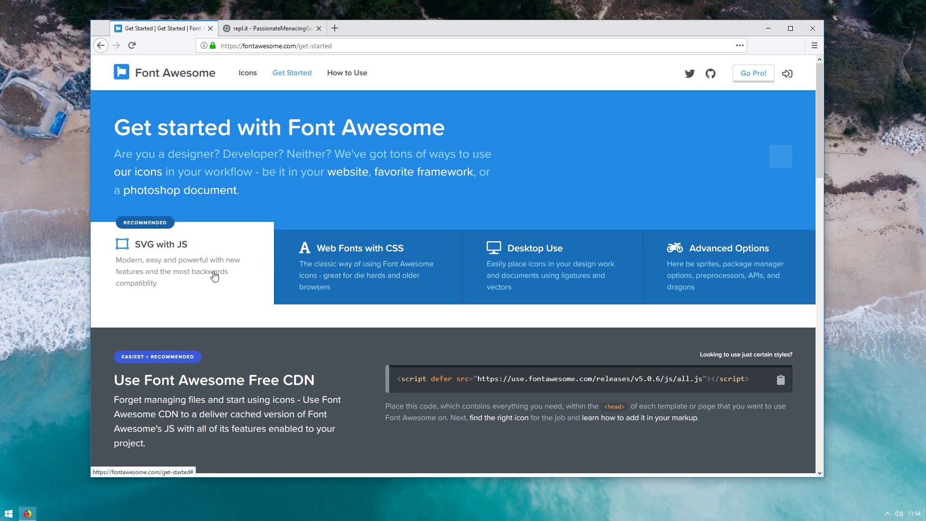
- View the Web Fonts with CSS and Desktop Use setup instructions, then return to SVG with JS
{"action": "left_click", "coordinate": [337, 272]}
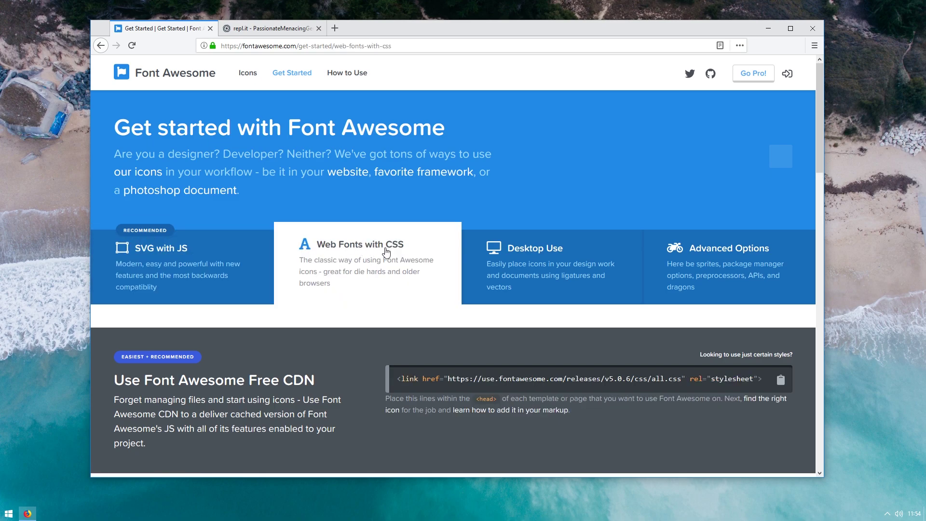
{"action": "left_click", "coordinate": [531, 275]}
{"action": "scroll", "coordinate": [482, 241], "scroll_direction": "down", "scroll_amount": 1}
{"action": "scroll", "coordinate": [461, 230], "scroll_direction": "up", "scroll_amount": 1}
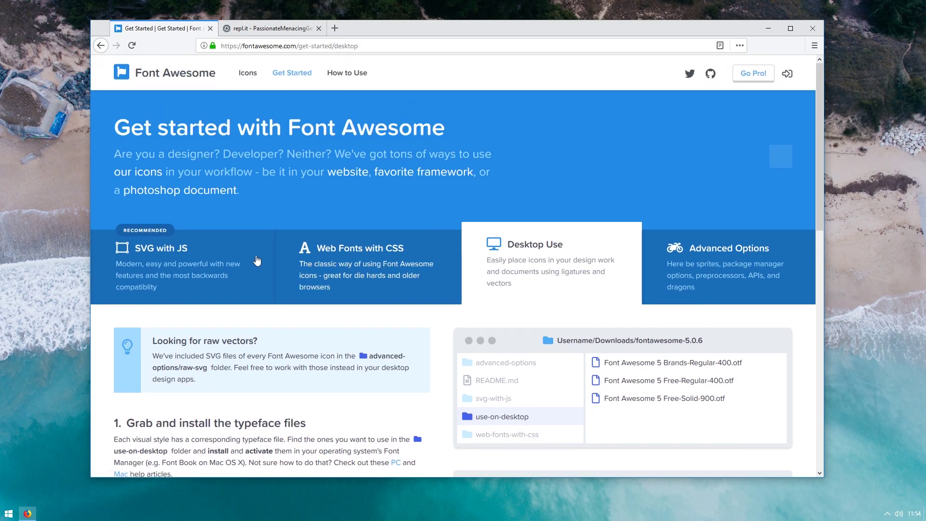
{"action": "left_click", "coordinate": [219, 255]}
{"action": "scroll", "coordinate": [222, 213], "scroll_direction": "down", "scroll_amount": 5}
{"action": "scroll", "coordinate": [222, 213], "scroll_direction": "down", "scroll_amount": 10}
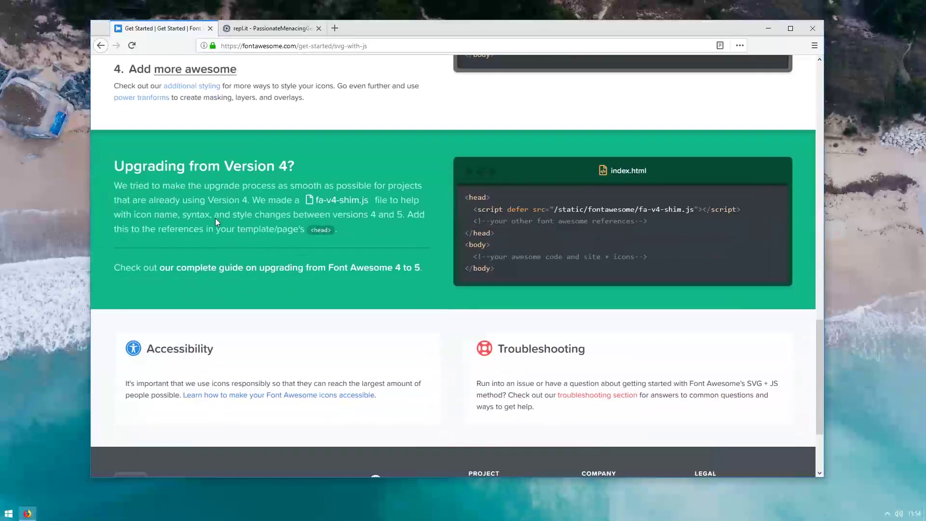
{"action": "scroll", "coordinate": [215, 218], "scroll_direction": "up", "scroll_amount": 10}
{"action": "scroll", "coordinate": [227, 218], "scroll_direction": "up", "scroll_amount": 8}
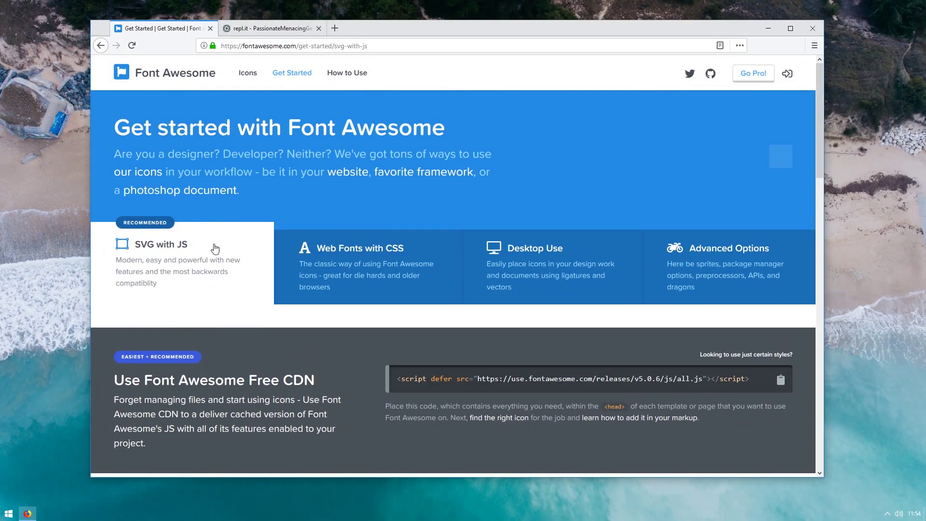
{"action": "scroll", "coordinate": [241, 230], "scroll_direction": "down", "scroll_amount": 5}
{"action": "scroll", "coordinate": [193, 241], "scroll_direction": "up", "scroll_amount": 5}
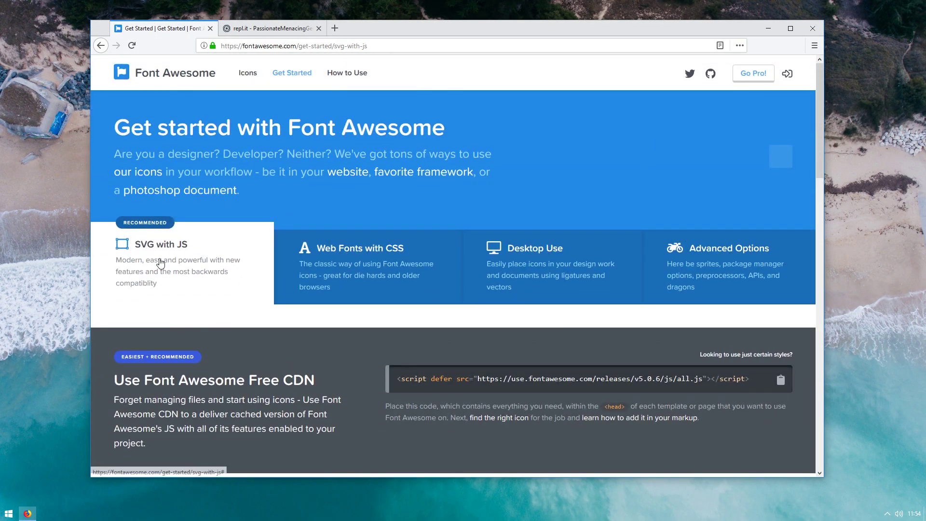
- Compare the Web Fonts with CSS CDN snippet, then scroll to the SVG with JS CDN code
{"action": "left_click", "coordinate": [350, 262]}
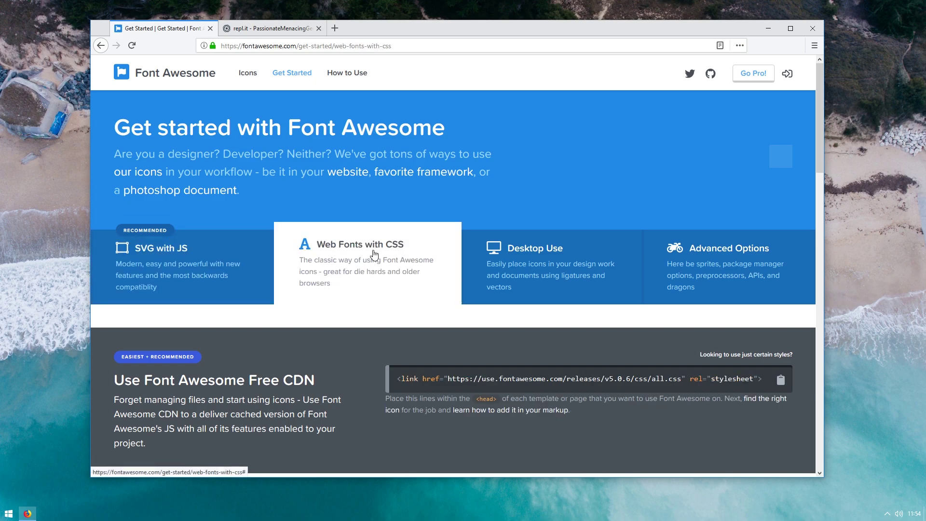
{"action": "left_click", "coordinate": [198, 254]}
{"action": "scroll", "coordinate": [225, 241], "scroll_direction": "down", "scroll_amount": 2}
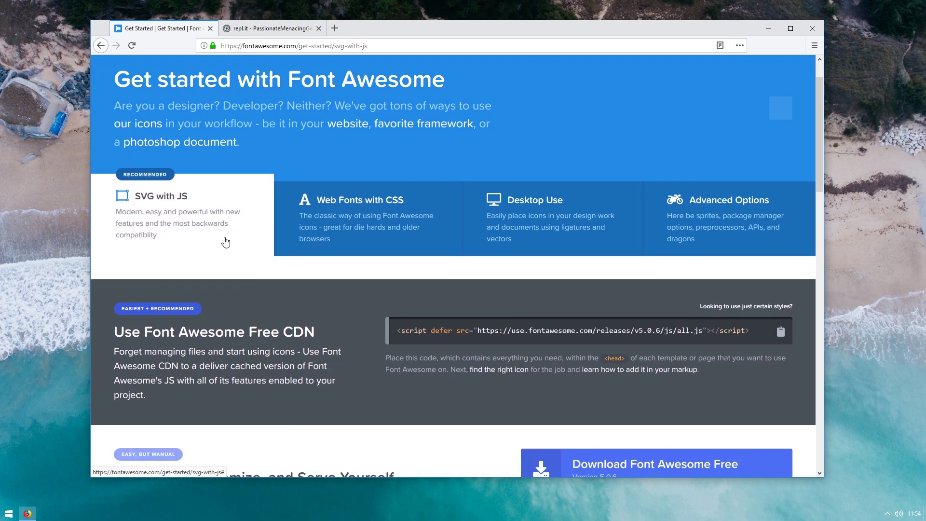
{"action": "scroll", "coordinate": [226, 242], "scroll_direction": "up", "scroll_amount": 2}
{"action": "scroll", "coordinate": [208, 270], "scroll_direction": "down", "scroll_amount": 1}
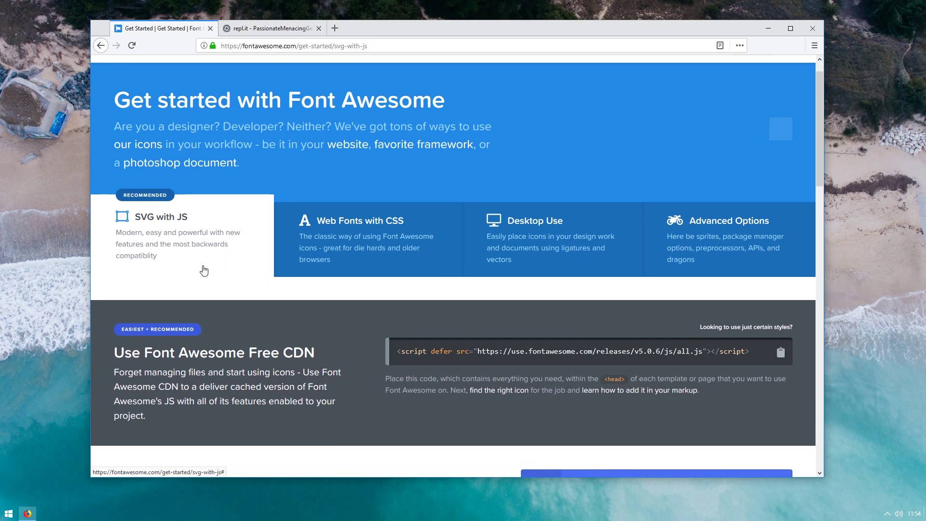
{"action": "scroll", "coordinate": [229, 256], "scroll_direction": "down", "scroll_amount": 3}
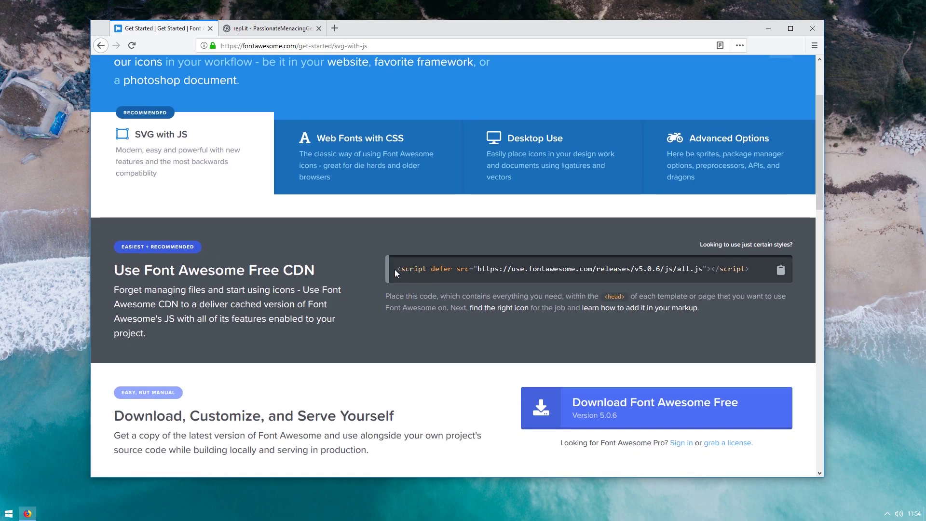
- Select the SVG with JS script tag and the Web Fonts with CSS link tag to compare them
{"action": "left_click_drag", "start_coordinate": [396, 273], "coordinate": [770, 275]}
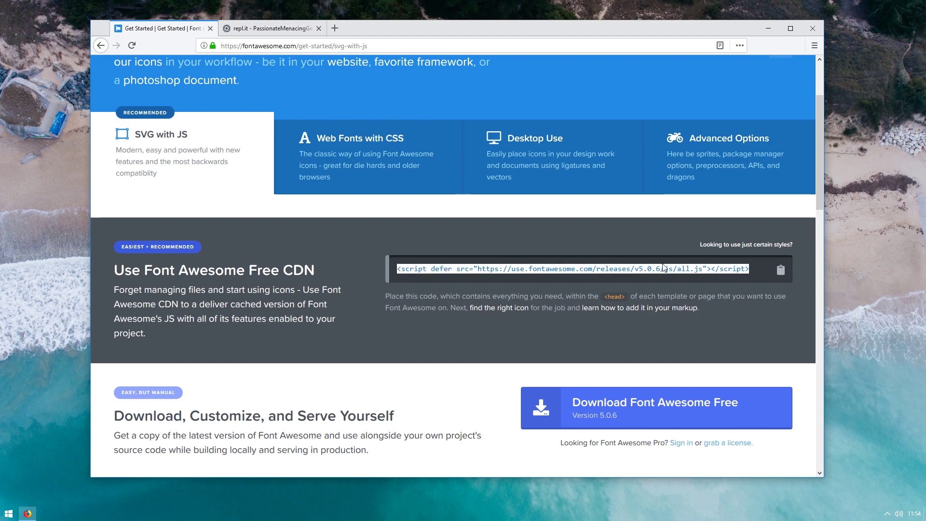
{"action": "left_click", "coordinate": [306, 179]}
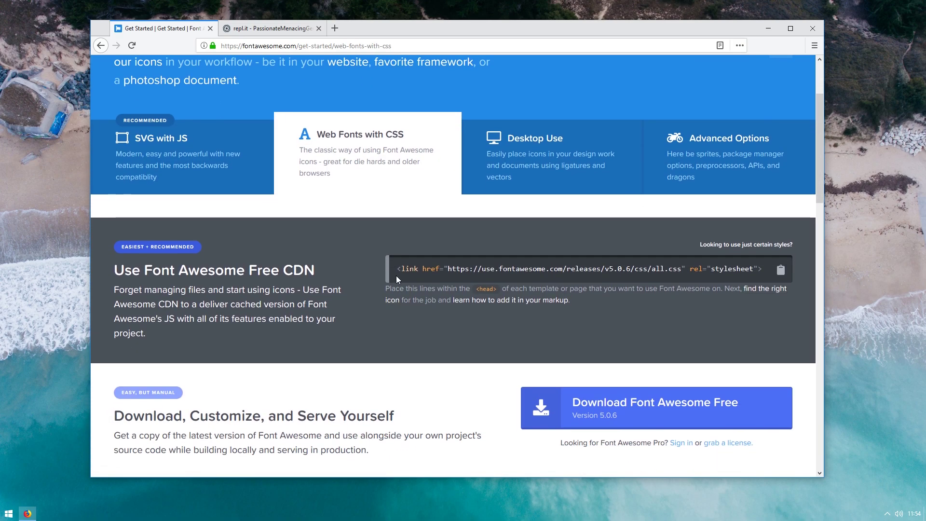
{"action": "left_click_drag", "start_coordinate": [397, 279], "coordinate": [767, 275]}
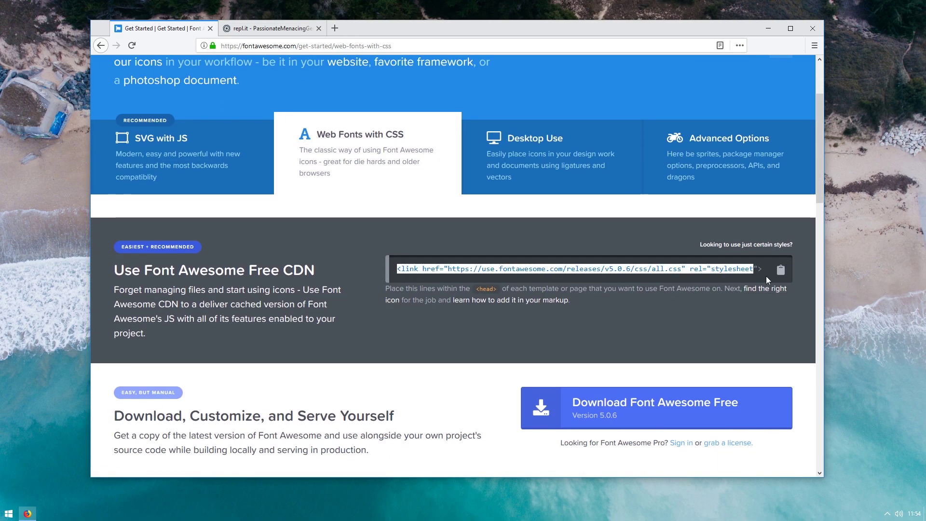
{"action": "left_click", "coordinate": [203, 185]}
- Copy the v5.0.6 all.js Free CDN script tag with the clipboard icon
{"action": "scroll", "coordinate": [299, 248], "scroll_direction": "down", "scroll_amount": 5}
{"action": "scroll", "coordinate": [303, 245], "scroll_direction": "down", "scroll_amount": 1}
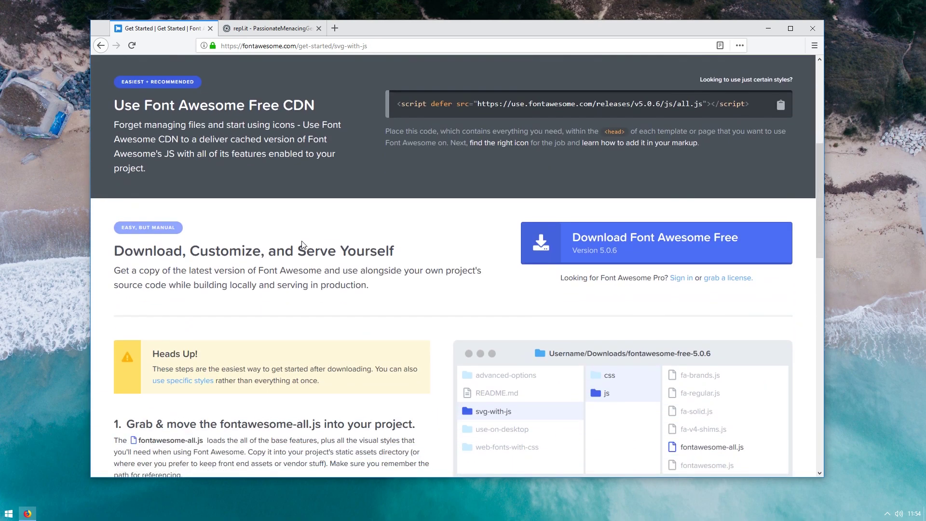
{"action": "scroll", "coordinate": [302, 244], "scroll_direction": "up", "scroll_amount": 1}
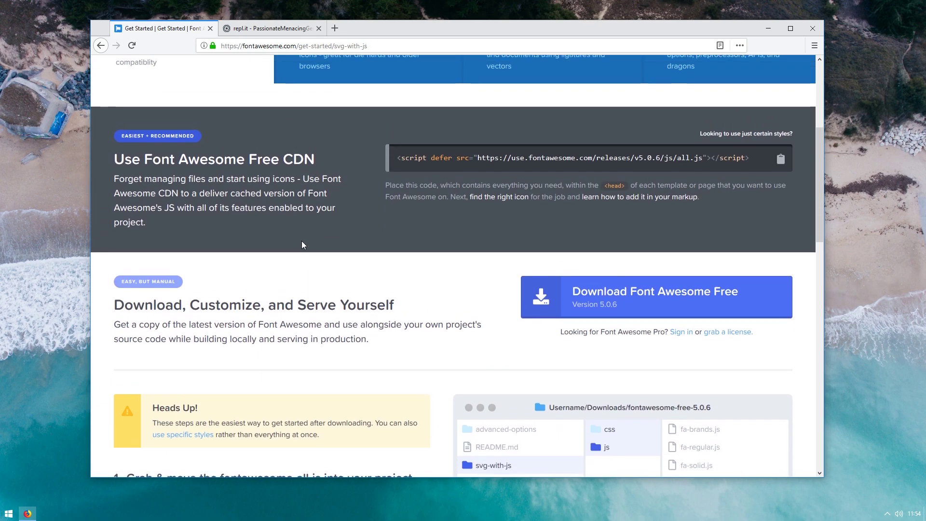
{"action": "double_click", "coordinate": [288, 162]}
{"action": "left_click", "coordinate": [288, 162]}
{"action": "scroll", "coordinate": [314, 186], "scroll_direction": "up", "scroll_amount": 3}
{"action": "scroll", "coordinate": [367, 225], "scroll_direction": "up", "scroll_amount": 1}
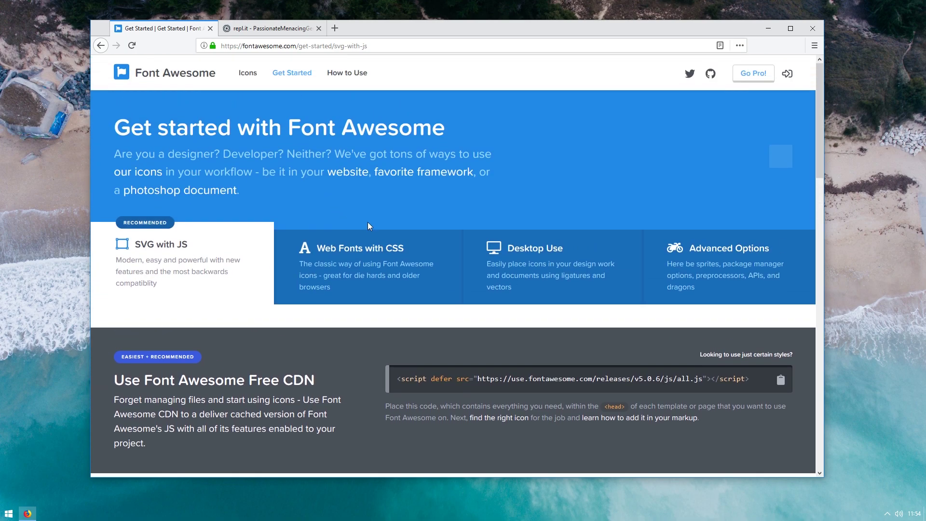
{"action": "left_click", "coordinate": [781, 380]}
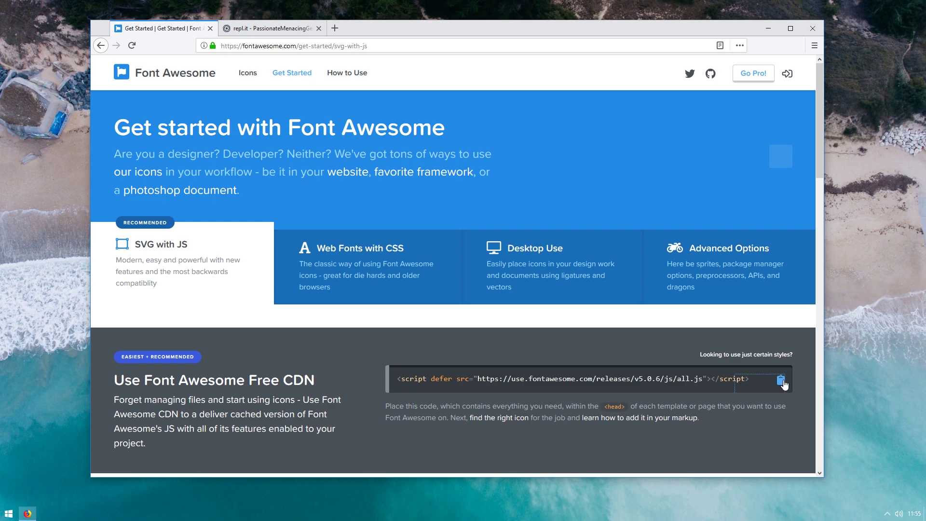
- In repl.it's index.html, highlight the opening and closing head tags
{"action": "left_click", "coordinate": [255, 25]}
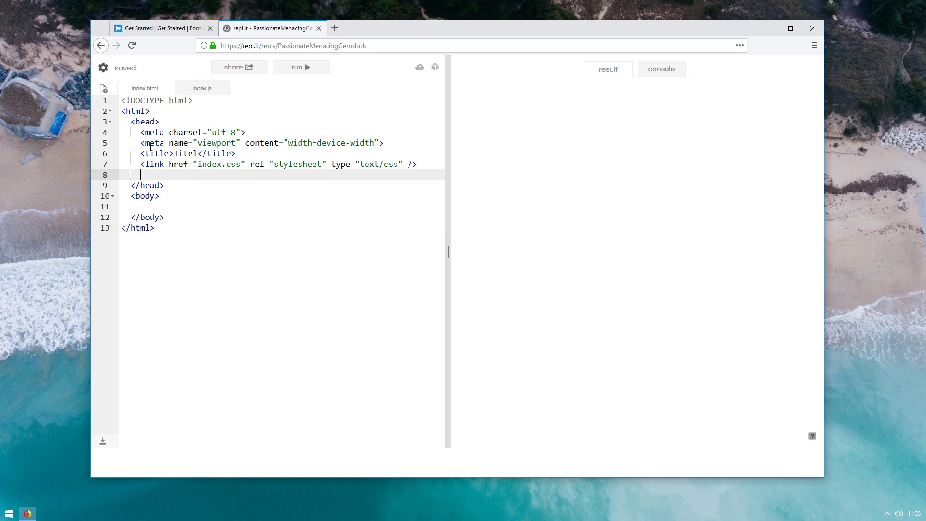
{"action": "left_click_drag", "start_coordinate": [131, 119], "coordinate": [174, 124]}
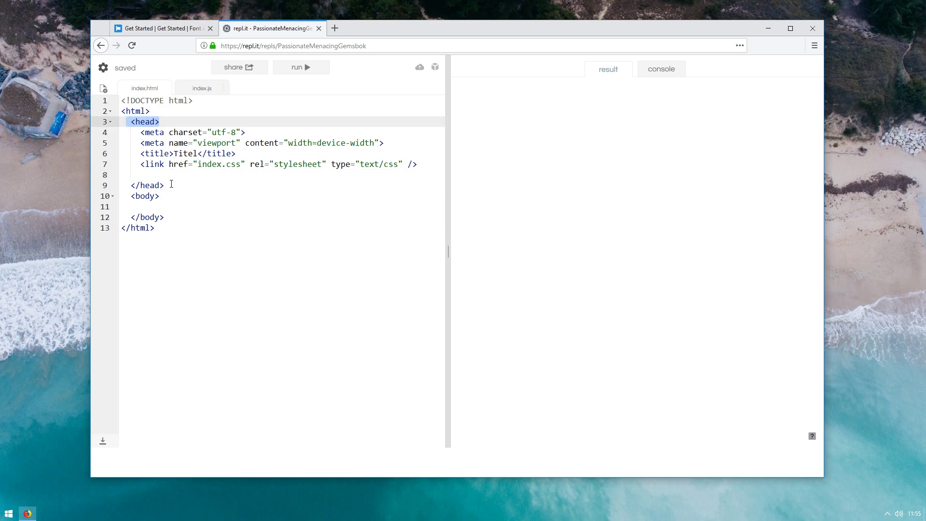
{"action": "left_click_drag", "start_coordinate": [171, 184], "coordinate": [119, 185]}
{"action": "left_click_drag", "start_coordinate": [159, 121], "coordinate": [121, 121]}
{"action": "left_click_drag", "start_coordinate": [164, 185], "coordinate": [122, 174]}
{"action": "left_click_drag", "start_coordinate": [172, 124], "coordinate": [121, 122]}
- Paste the Font Awesome all.js script tag onto empty line 8 inside the head
{"action": "left_click_drag", "start_coordinate": [173, 184], "coordinate": [121, 185]}
{"action": "left_click", "coordinate": [169, 175]}
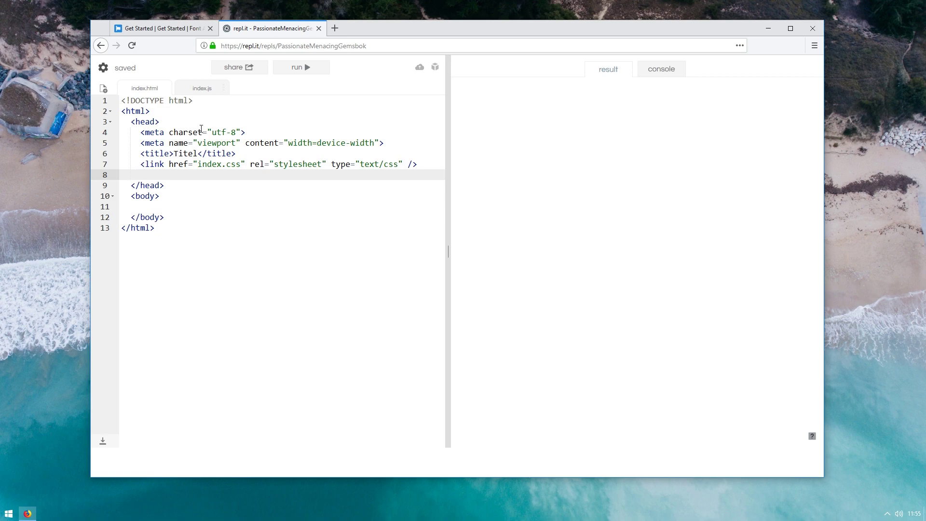
{"action": "key", "text": "ctrl+v"}
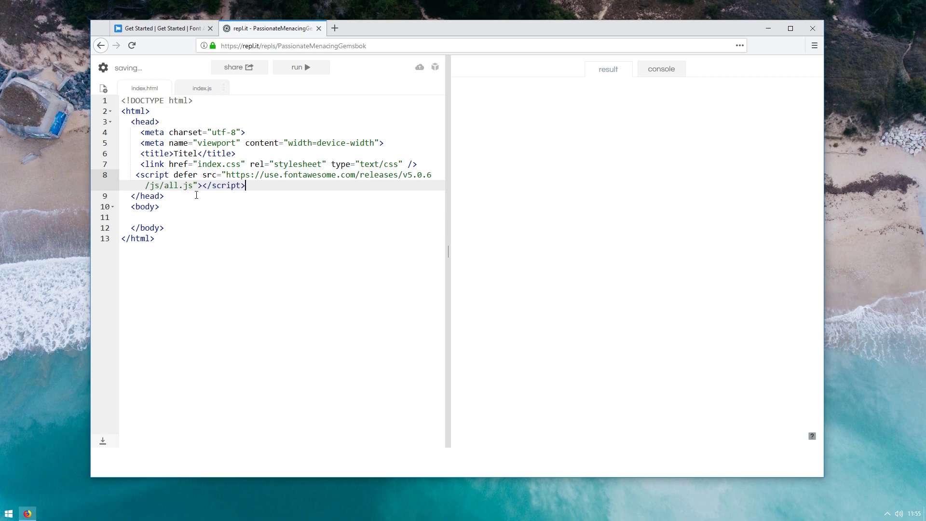
{"action": "left_click", "coordinate": [150, 196]}
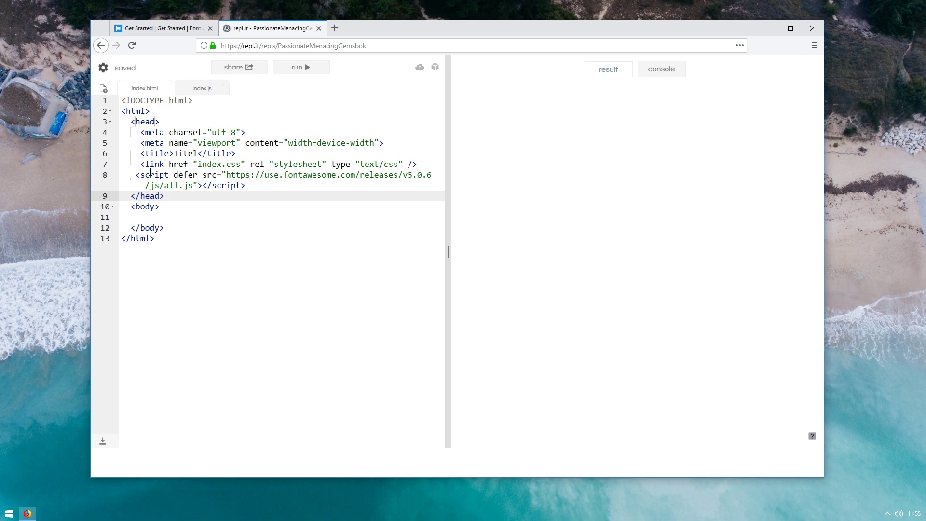
{"action": "left_click", "coordinate": [143, 121]}
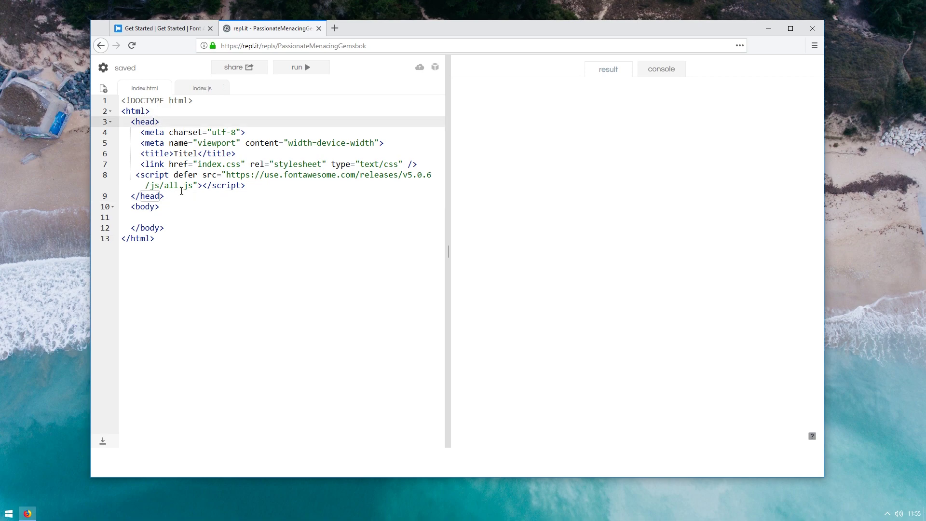
{"action": "left_click", "coordinate": [157, 33]}
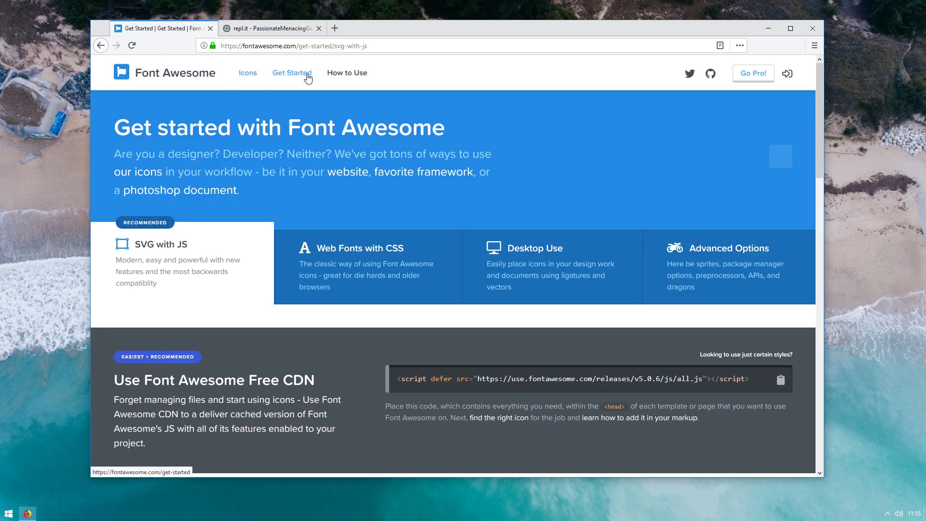
- Open the How to Use guide and select the Tomato font-size:3em camera-retro example code
{"action": "left_click", "coordinate": [343, 81]}
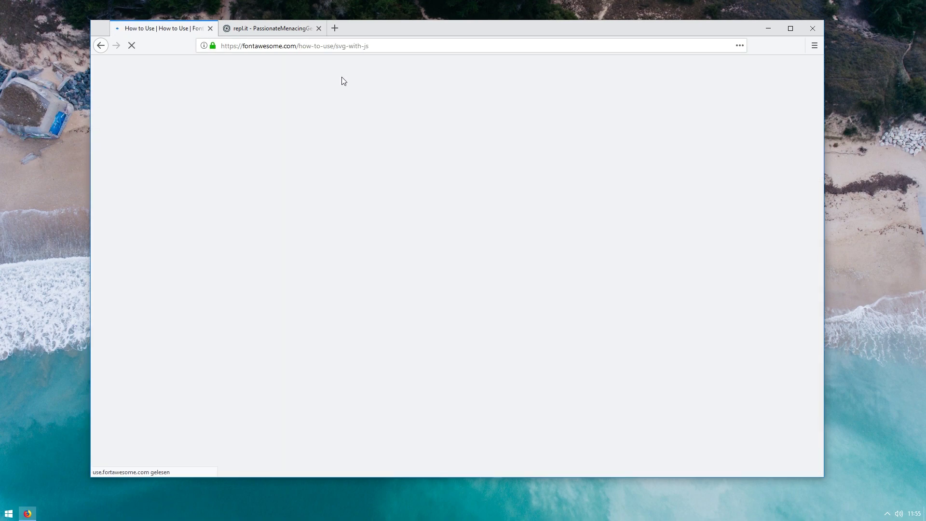
{"action": "scroll", "coordinate": [338, 80], "scroll_direction": "down", "scroll_amount": 5}
{"action": "scroll", "coordinate": [325, 81], "scroll_direction": "down", "scroll_amount": 7}
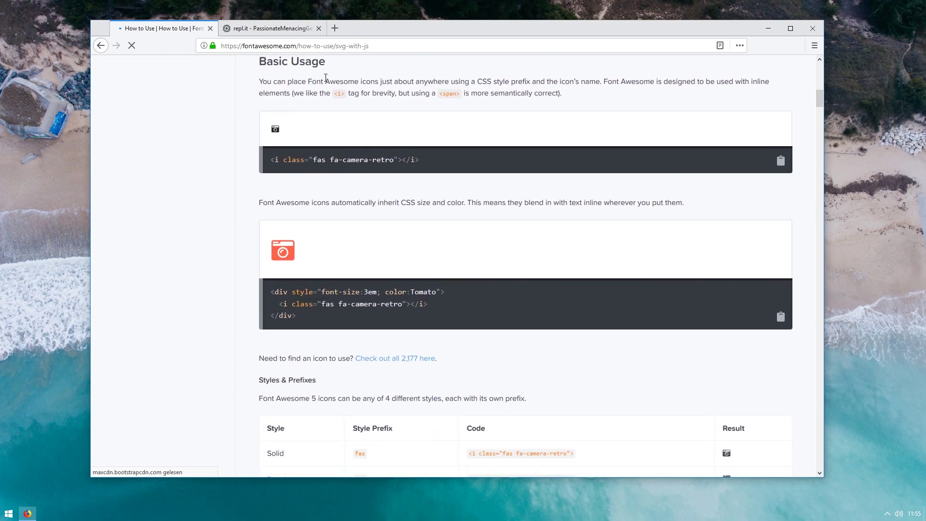
{"action": "scroll", "coordinate": [321, 93], "scroll_direction": "down", "scroll_amount": 7}
{"action": "scroll", "coordinate": [316, 100], "scroll_direction": "down", "scroll_amount": 4}
{"action": "scroll", "coordinate": [319, 100], "scroll_direction": "down", "scroll_amount": 3}
{"action": "scroll", "coordinate": [318, 100], "scroll_direction": "down", "scroll_amount": 7}
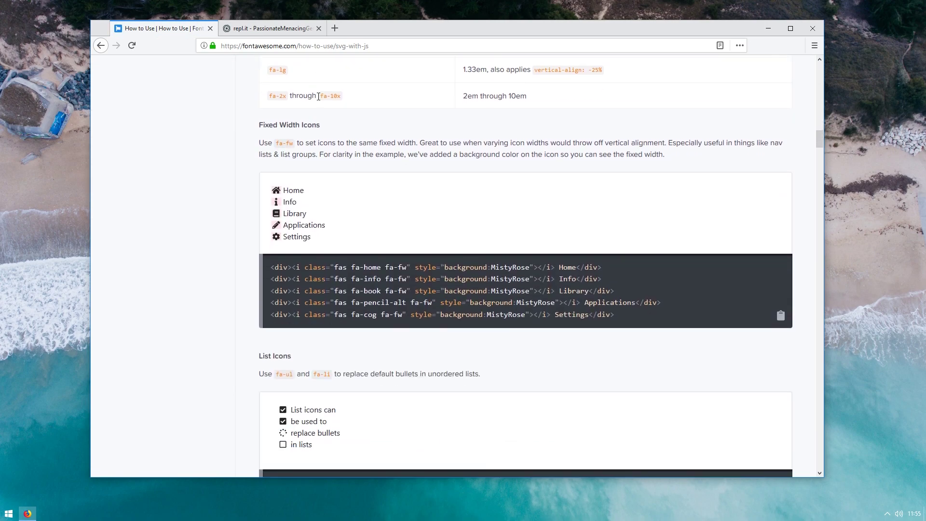
{"action": "scroll", "coordinate": [316, 102], "scroll_direction": "up", "scroll_amount": 7}
{"action": "scroll", "coordinate": [314, 109], "scroll_direction": "up", "scroll_amount": 6}
{"action": "scroll", "coordinate": [314, 114], "scroll_direction": "up", "scroll_amount": 6}
{"action": "scroll", "coordinate": [311, 110], "scroll_direction": "up", "scroll_amount": 6}
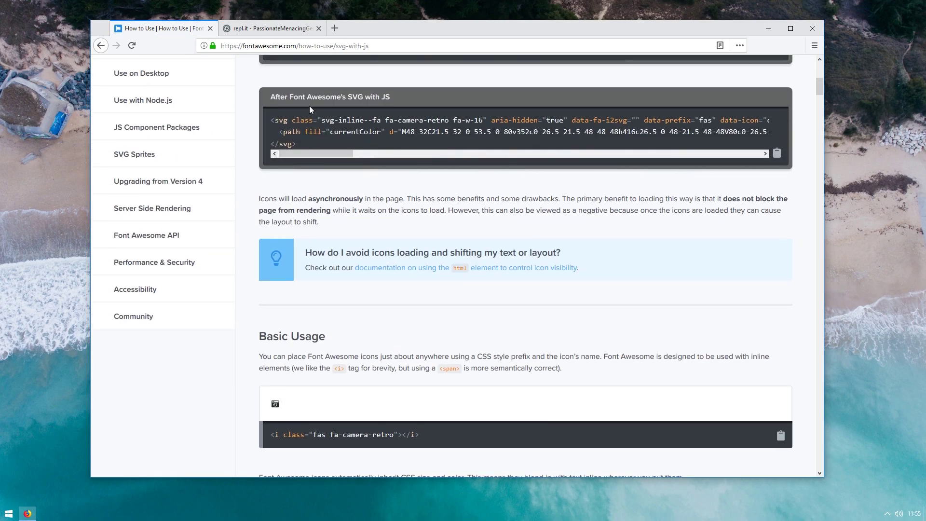
{"action": "scroll", "coordinate": [309, 106], "scroll_direction": "down", "scroll_amount": 2}
{"action": "scroll", "coordinate": [319, 85], "scroll_direction": "down", "scroll_amount": 7}
{"action": "scroll", "coordinate": [314, 87], "scroll_direction": "down", "scroll_amount": 7}
{"action": "scroll", "coordinate": [311, 89], "scroll_direction": "down", "scroll_amount": 5}
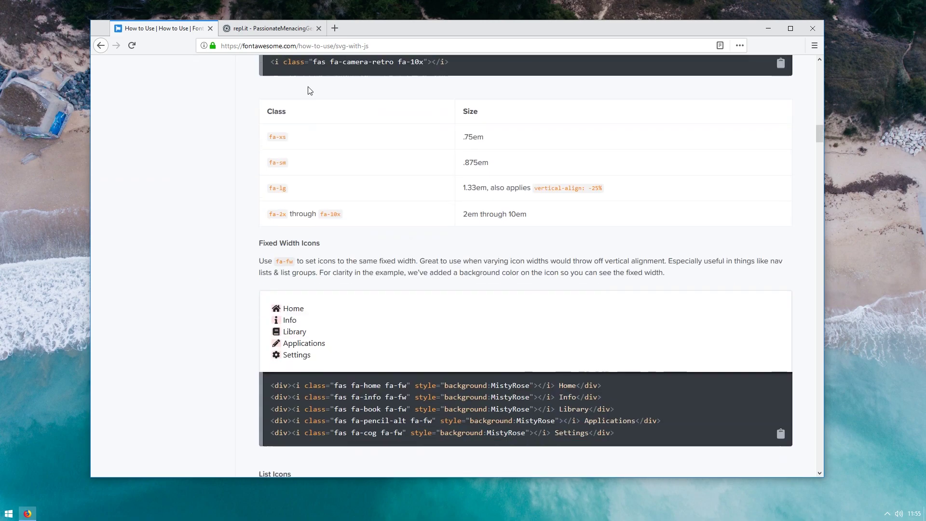
{"action": "scroll", "coordinate": [310, 90], "scroll_direction": "down", "scroll_amount": 7}
{"action": "scroll", "coordinate": [311, 91], "scroll_direction": "down", "scroll_amount": 6}
{"action": "scroll", "coordinate": [310, 91], "scroll_direction": "down", "scroll_amount": 2}
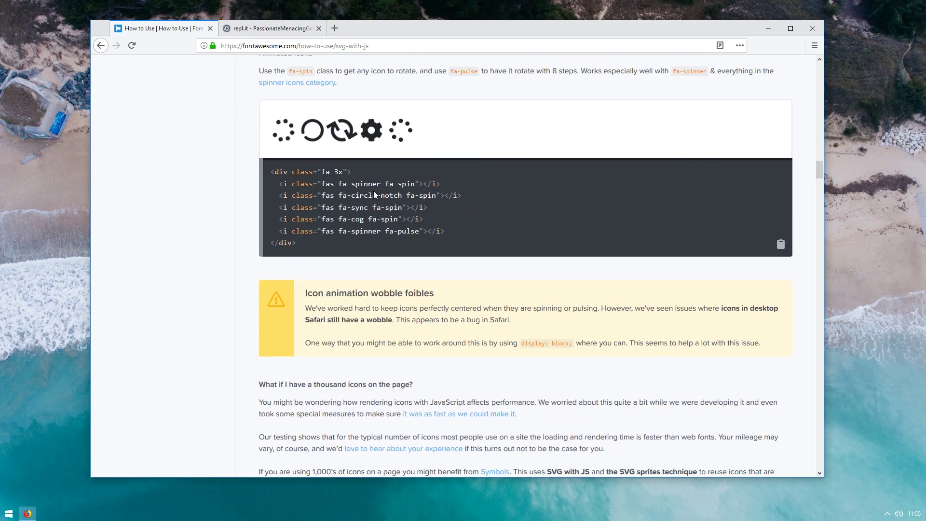
{"action": "scroll", "coordinate": [314, 106], "scroll_direction": "up", "scroll_amount": 2}
{"action": "scroll", "coordinate": [321, 135], "scroll_direction": "up", "scroll_amount": 8}
{"action": "scroll", "coordinate": [322, 139], "scroll_direction": "up", "scroll_amount": 8}
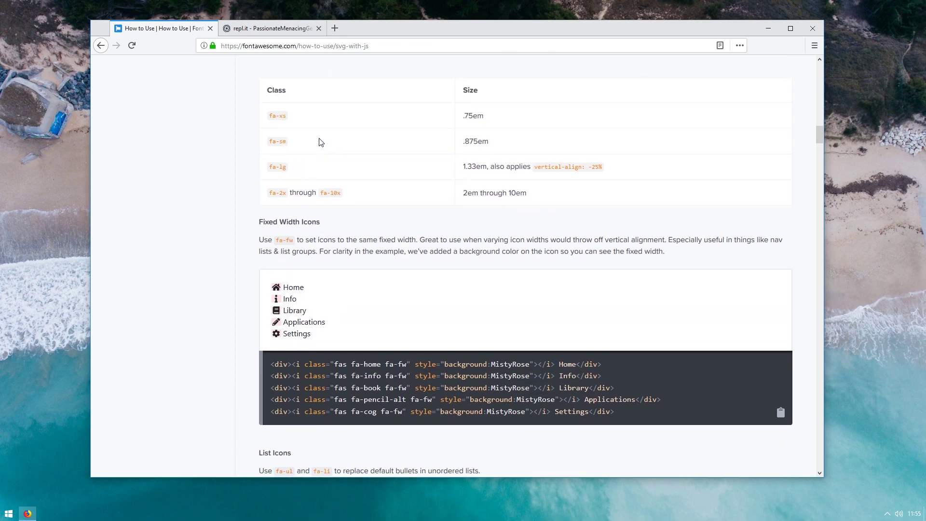
{"action": "scroll", "coordinate": [322, 137], "scroll_direction": "up", "scroll_amount": 4}
{"action": "scroll", "coordinate": [328, 130], "scroll_direction": "up", "scroll_amount": 5}
{"action": "scroll", "coordinate": [330, 130], "scroll_direction": "up", "scroll_amount": 4}
{"action": "scroll", "coordinate": [323, 123], "scroll_direction": "up", "scroll_amount": 3}
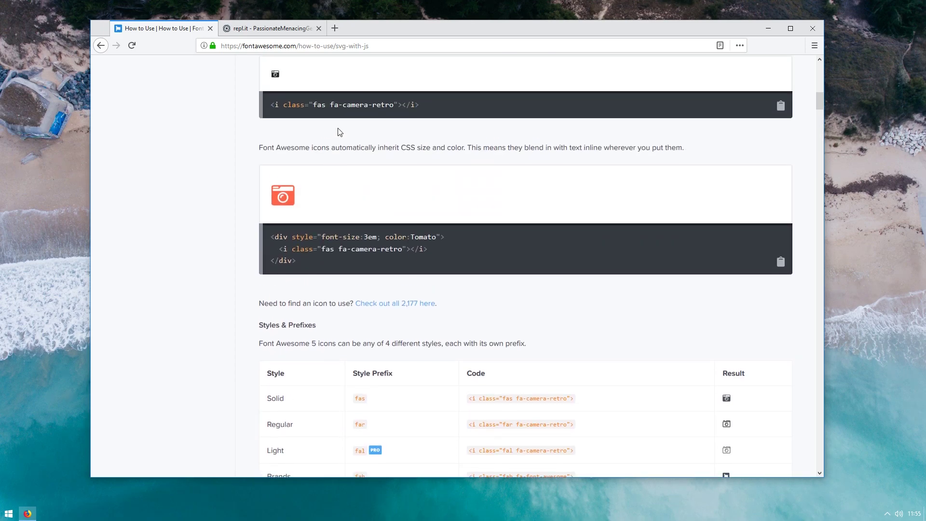
{"action": "scroll", "coordinate": [308, 111], "scroll_direction": "up", "scroll_amount": 5}
{"action": "scroll", "coordinate": [290, 99], "scroll_direction": "down", "scroll_amount": 3}
{"action": "scroll", "coordinate": [268, 83], "scroll_direction": "down", "scroll_amount": 2}
{"action": "left_click_drag", "start_coordinate": [299, 273], "coordinate": [261, 237]}
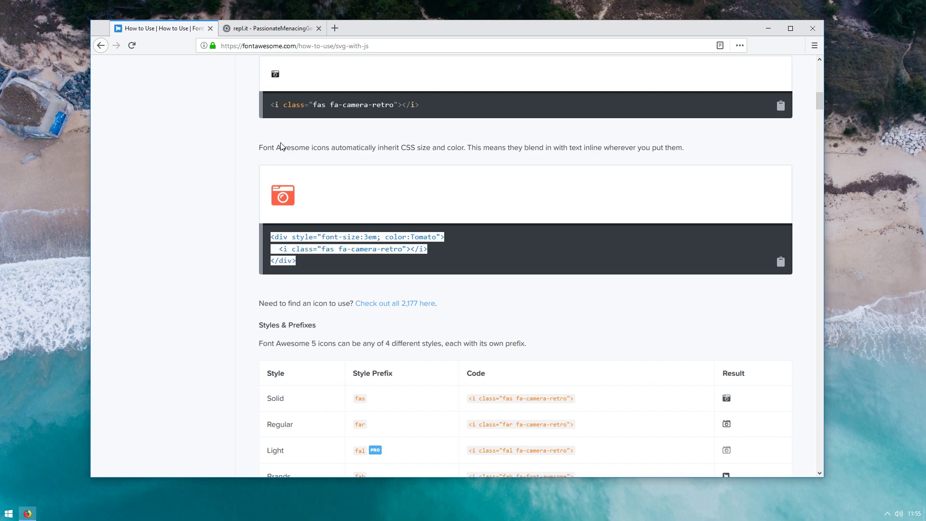
- Paste the Tomato camera-retro div onto line 11 of the body and run the page
{"action": "left_click", "coordinate": [263, 31]}
{"action": "left_click", "coordinate": [157, 216]}
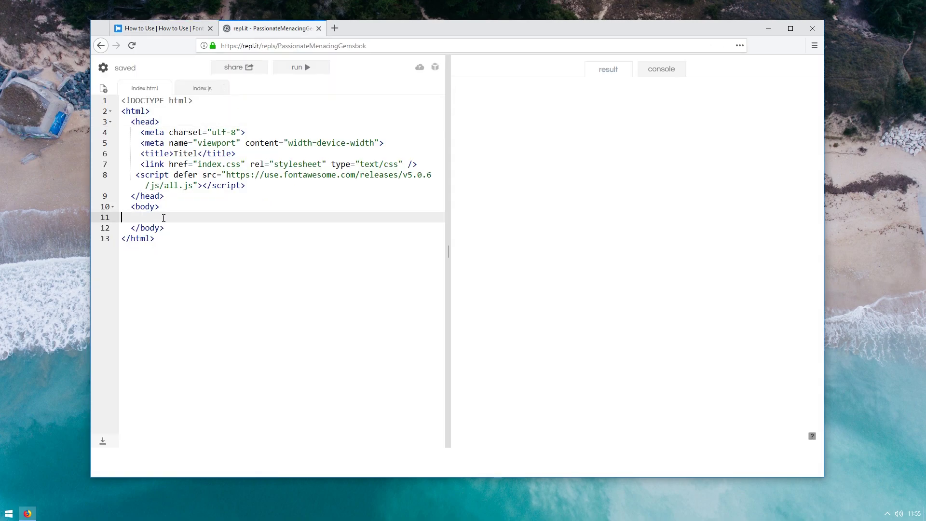
{"action": "key", "text": "ctrl+v"}
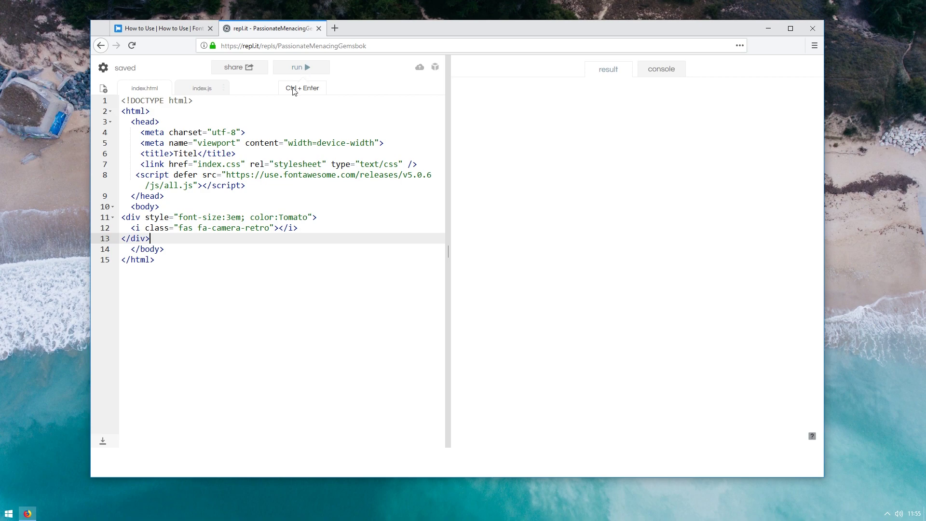
{"action": "left_click_drag", "start_coordinate": [136, 234], "coordinate": [120, 213]}
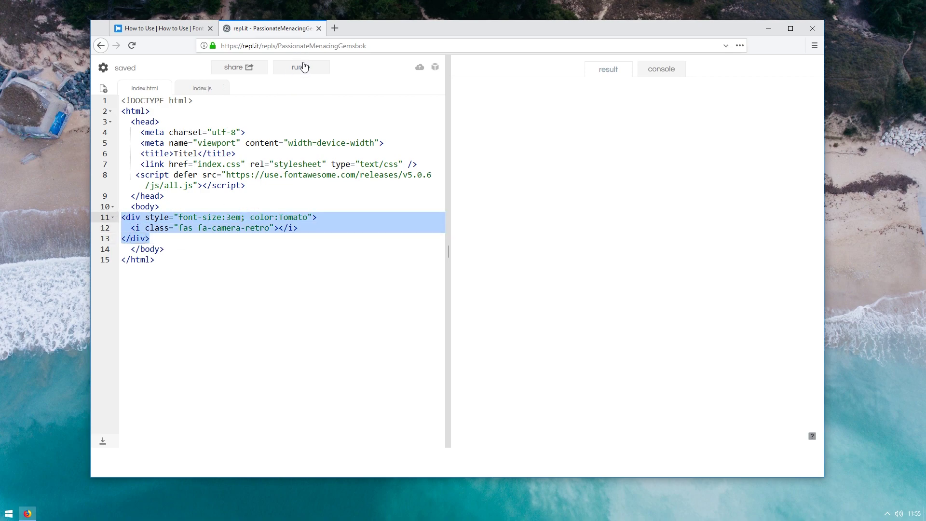
{"action": "left_click", "coordinate": [303, 67]}
- Highlight line 11's inline style, pointing out the Tomato colour and 3em font size
{"action": "left_click", "coordinate": [290, 218]}
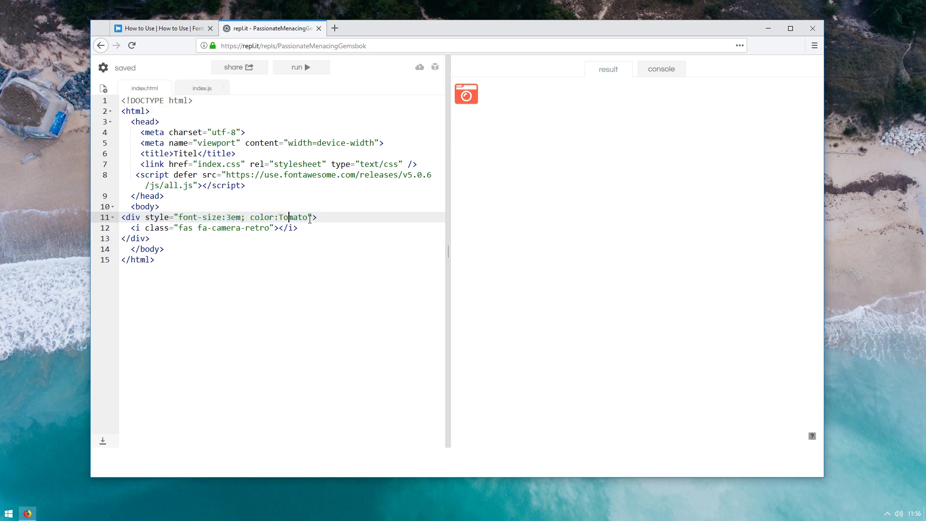
{"action": "left_click_drag", "start_coordinate": [310, 217], "coordinate": [146, 219]}
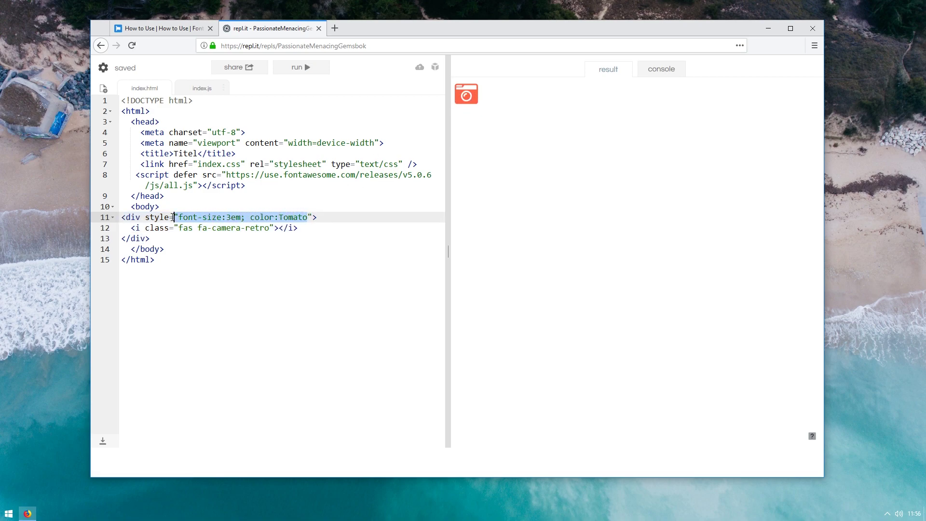
{"action": "left_click", "coordinate": [188, 219]}
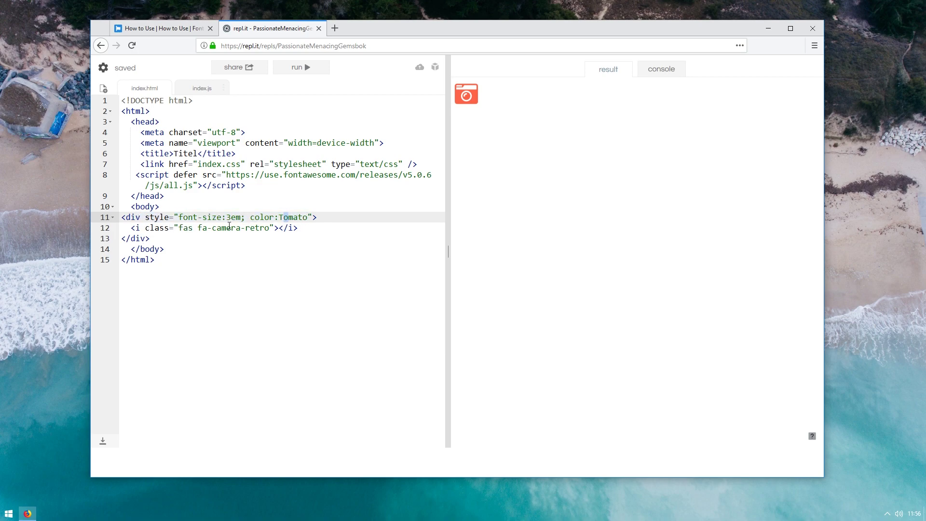
{"action": "left_click", "coordinate": [234, 218]}
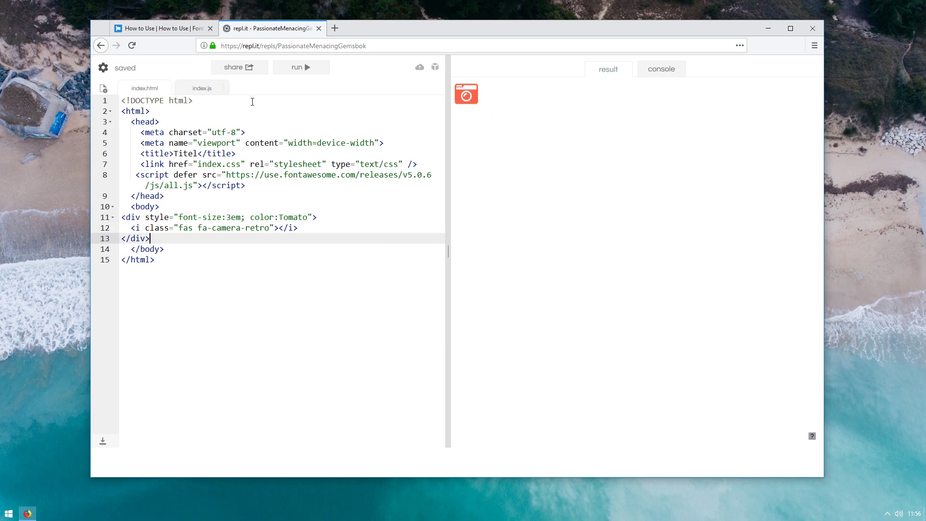
- Review index.js, then index.html's title, index.css link, Font Awesome script and icon div
{"action": "left_click", "coordinate": [203, 91]}
{"action": "left_click", "coordinate": [139, 90]}
{"action": "left_click", "coordinate": [194, 153]}
{"action": "left_click_drag", "start_coordinate": [241, 165], "coordinate": [184, 165]}
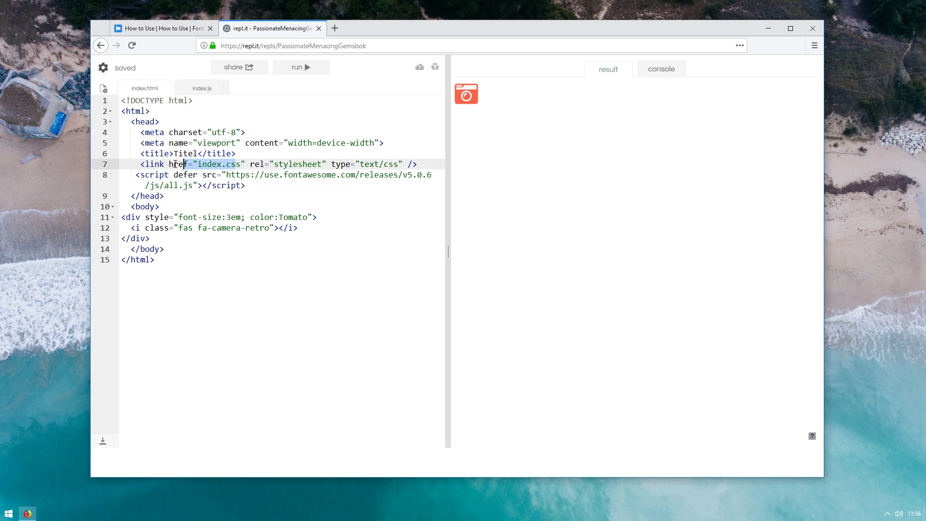
{"action": "left_click", "coordinate": [361, 173]}
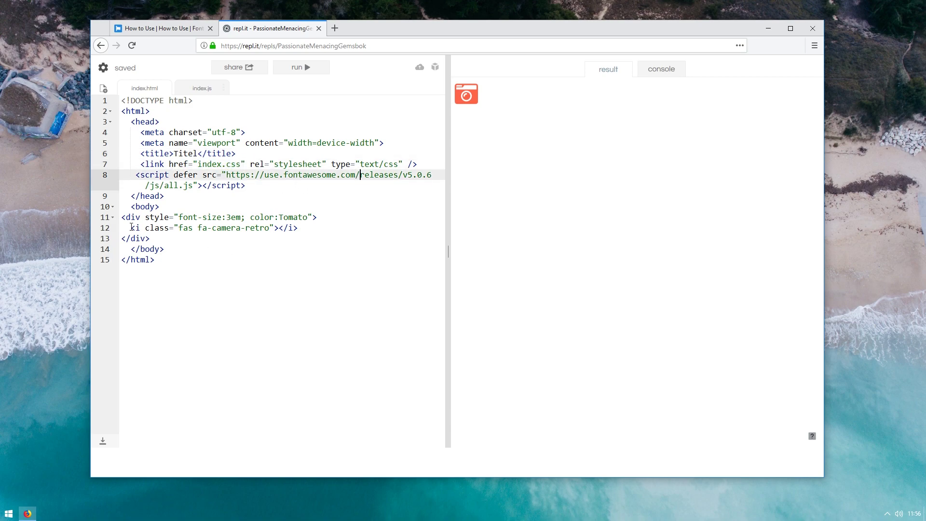
{"action": "left_click_drag", "start_coordinate": [140, 217], "coordinate": [253, 237]}
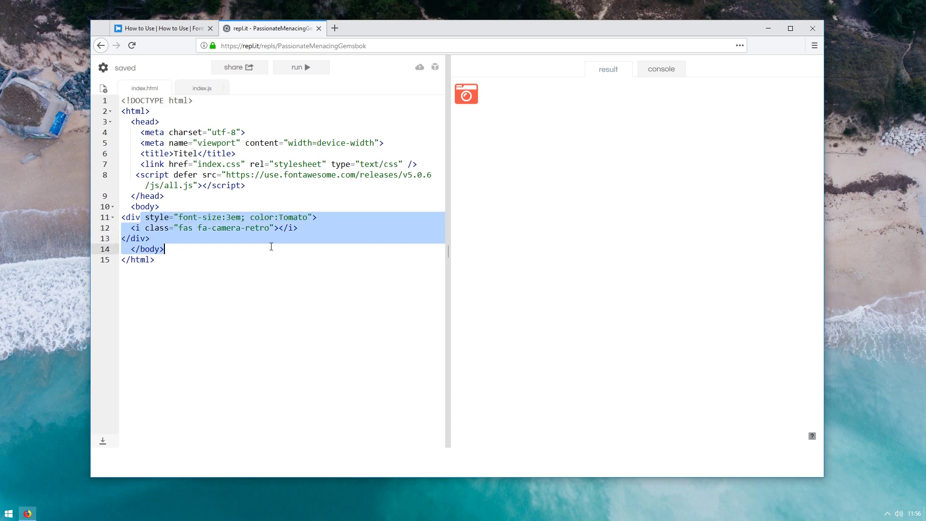
{"action": "left_click", "coordinate": [218, 245]}
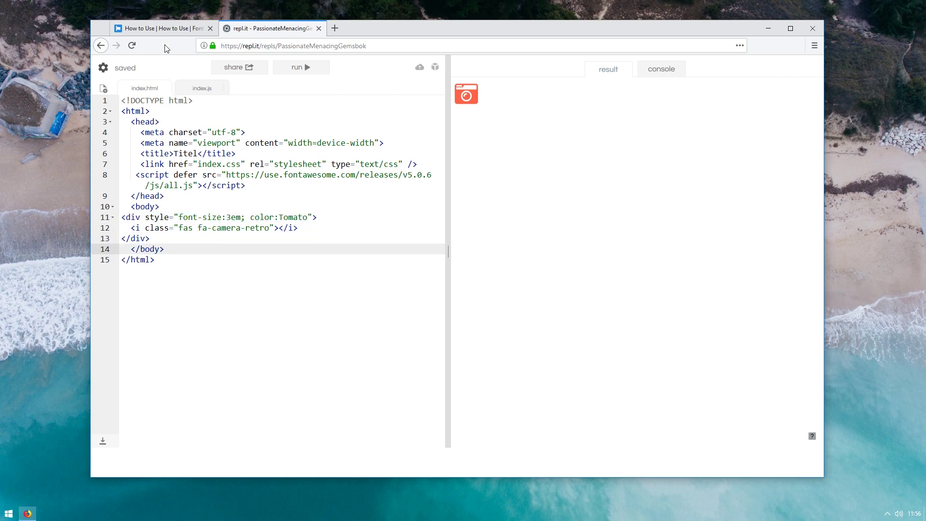
- Add fa-spin to the camera-retro icon's class and rerun the page
{"action": "left_click", "coordinate": [269, 227]}
{"action": "type", "text": "f"}
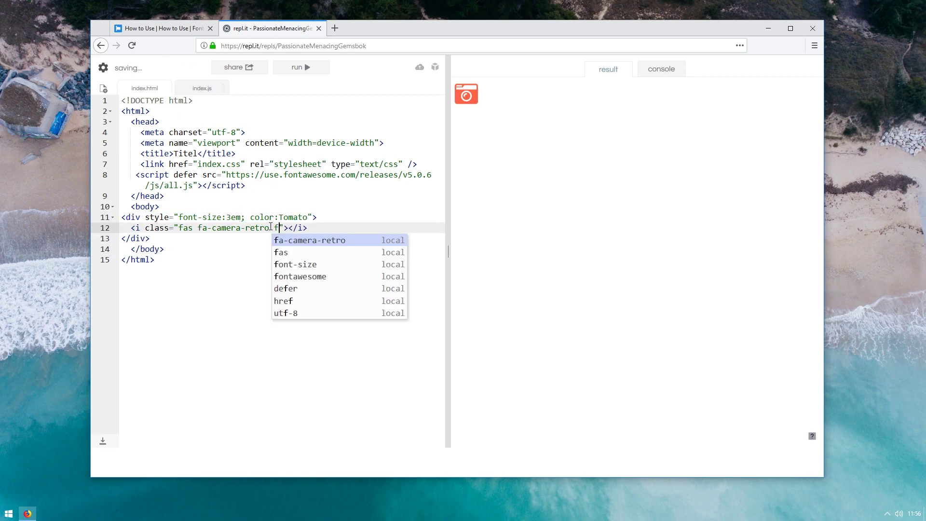
{"action": "type", "text": "a-spin"}
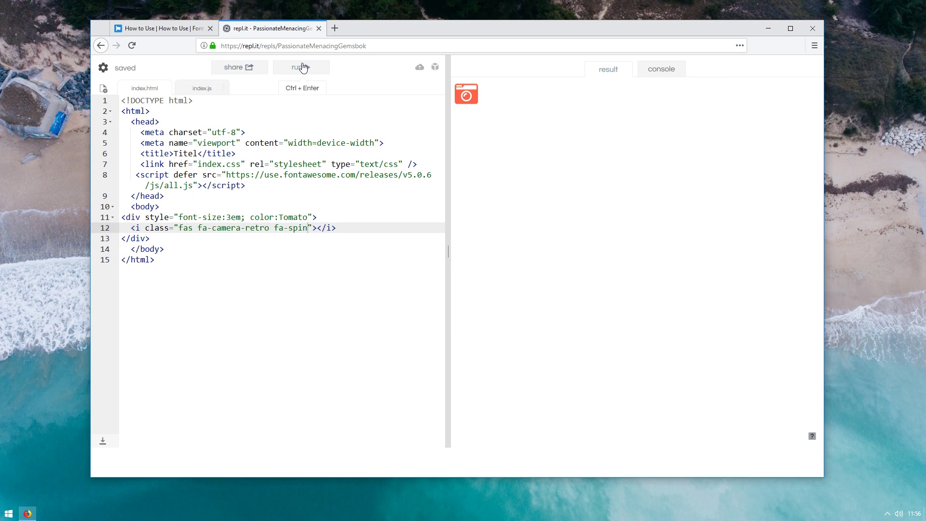
{"action": "left_click", "coordinate": [303, 67]}
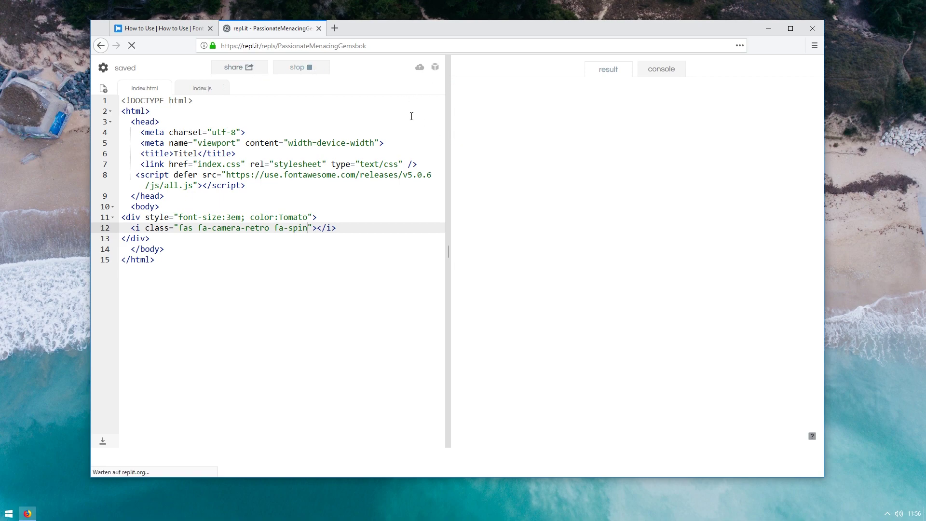
- Return to the Font Awesome How to Use page and locate the Icon Sizes section
{"action": "left_click", "coordinate": [178, 29]}
{"action": "scroll", "coordinate": [285, 60], "scroll_direction": "down", "scroll_amount": 3}
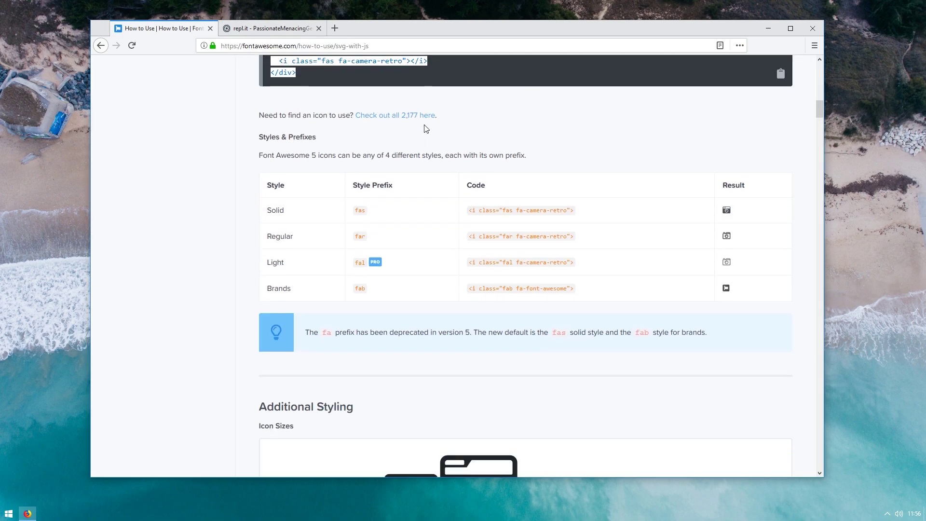
{"action": "scroll", "coordinate": [424, 128], "scroll_direction": "up", "scroll_amount": 6}
{"action": "scroll", "coordinate": [386, 193], "scroll_direction": "up", "scroll_amount": 10}
{"action": "scroll", "coordinate": [348, 249], "scroll_direction": "up", "scroll_amount": 3}
{"action": "scroll", "coordinate": [348, 231], "scroll_direction": "down", "scroll_amount": 3}
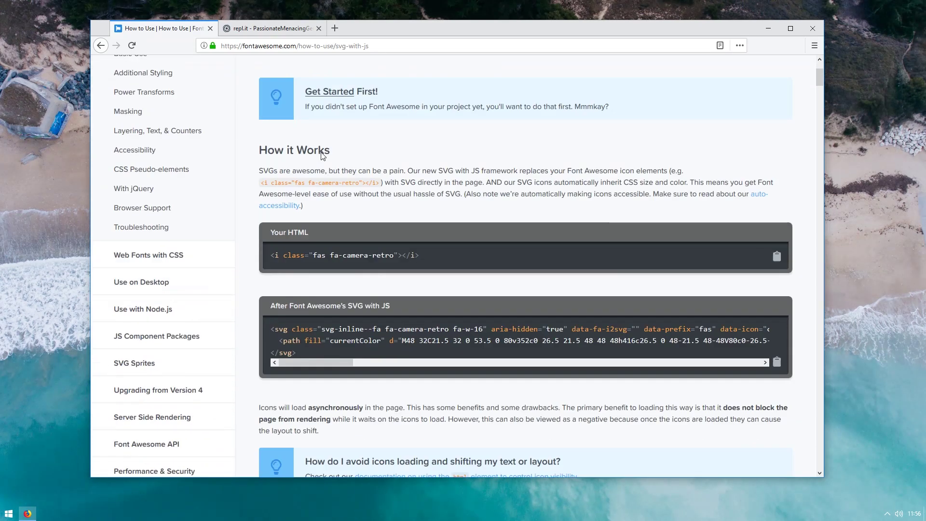
{"action": "scroll", "coordinate": [333, 202], "scroll_direction": "down", "scroll_amount": 6}
{"action": "scroll", "coordinate": [325, 184], "scroll_direction": "up", "scroll_amount": 7}
{"action": "scroll", "coordinate": [326, 183], "scroll_direction": "down", "scroll_amount": 7}
{"action": "scroll", "coordinate": [331, 190], "scroll_direction": "down", "scroll_amount": 7}
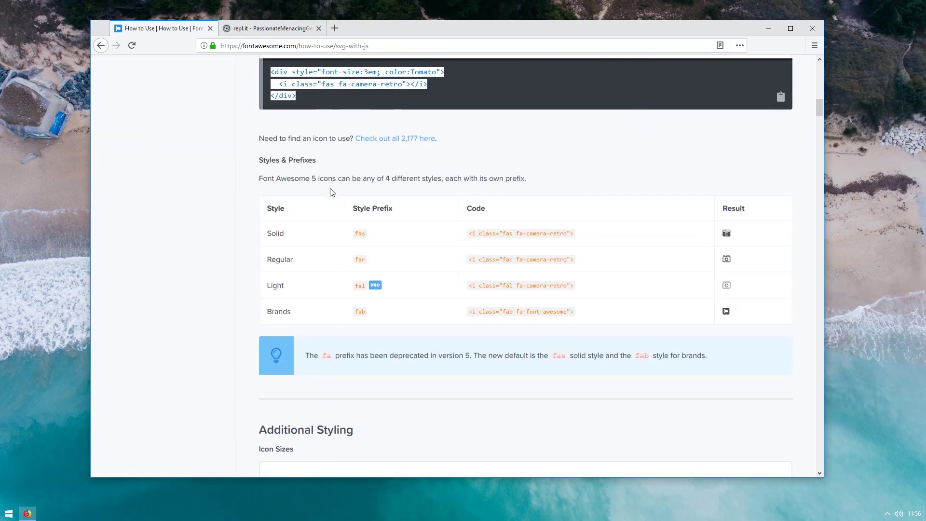
{"action": "scroll", "coordinate": [330, 190], "scroll_direction": "down", "scroll_amount": 9}
{"action": "scroll", "coordinate": [331, 190], "scroll_direction": "down", "scroll_amount": 5}
{"action": "scroll", "coordinate": [405, 188], "scroll_direction": "up", "scroll_amount": 5}
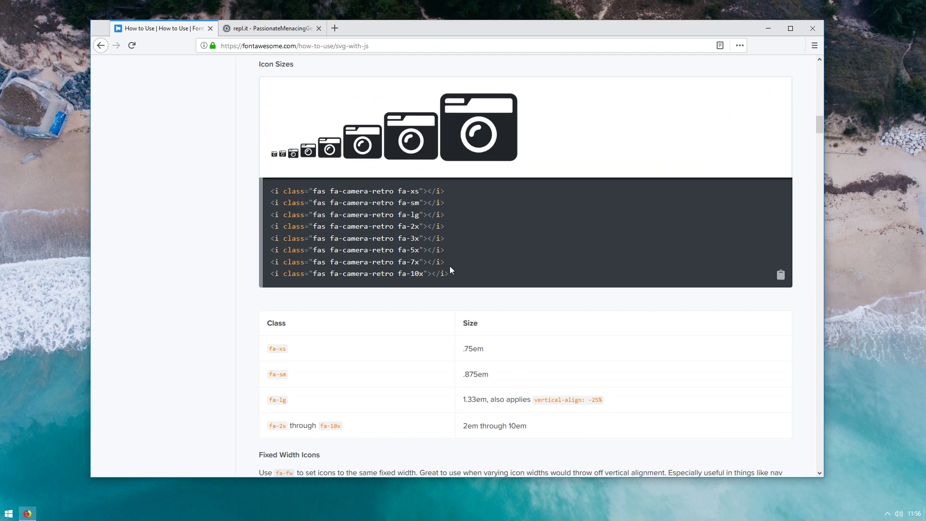
- Highlight the eight size example lines, fa-xs through fa-10x, then return to the page top
{"action": "left_click_drag", "start_coordinate": [452, 270], "coordinate": [269, 185]}
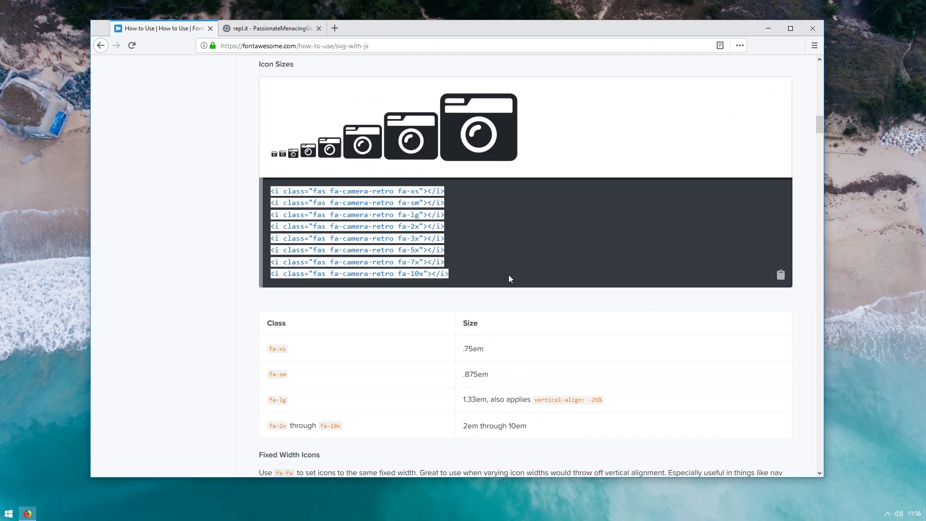
{"action": "scroll", "coordinate": [458, 244], "scroll_direction": "up", "scroll_amount": 10}
{"action": "scroll", "coordinate": [445, 236], "scroll_direction": "up", "scroll_amount": 10}
{"action": "scroll", "coordinate": [363, 224], "scroll_direction": "up", "scroll_amount": 5}
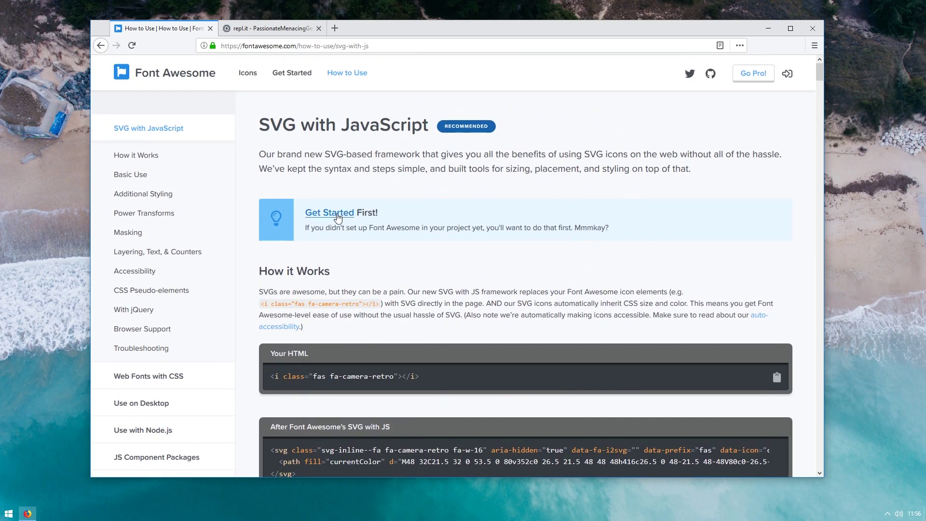
- Open the Font Awesome Icons gallery and browse the icon grid
{"action": "left_click", "coordinate": [251, 76]}
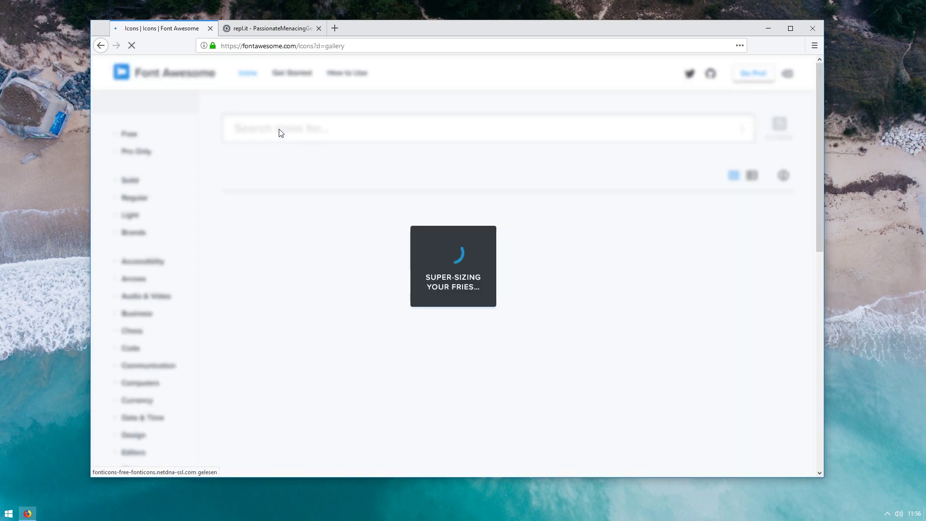
{"action": "scroll", "coordinate": [309, 183], "scroll_direction": "down", "scroll_amount": 3}
{"action": "scroll", "coordinate": [314, 185], "scroll_direction": "up", "scroll_amount": 3}
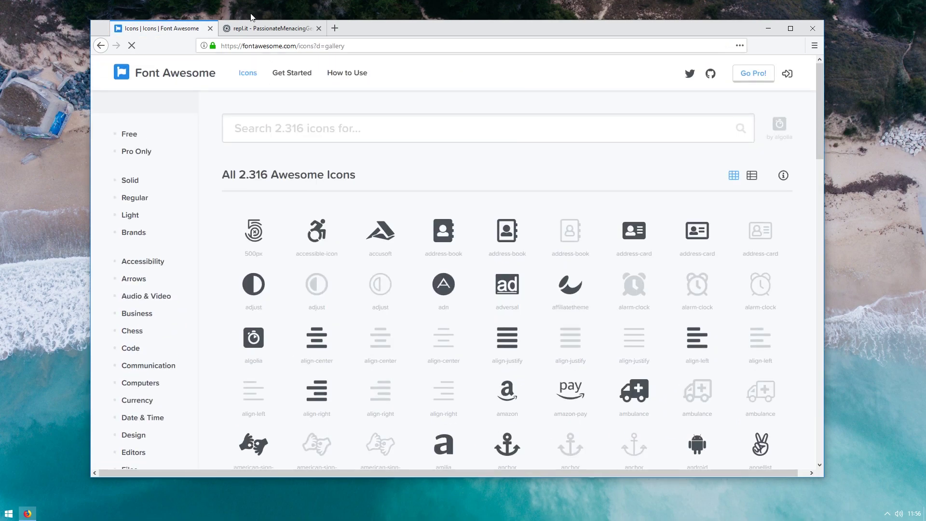
{"action": "scroll", "coordinate": [371, 155], "scroll_direction": "down", "scroll_amount": 5}
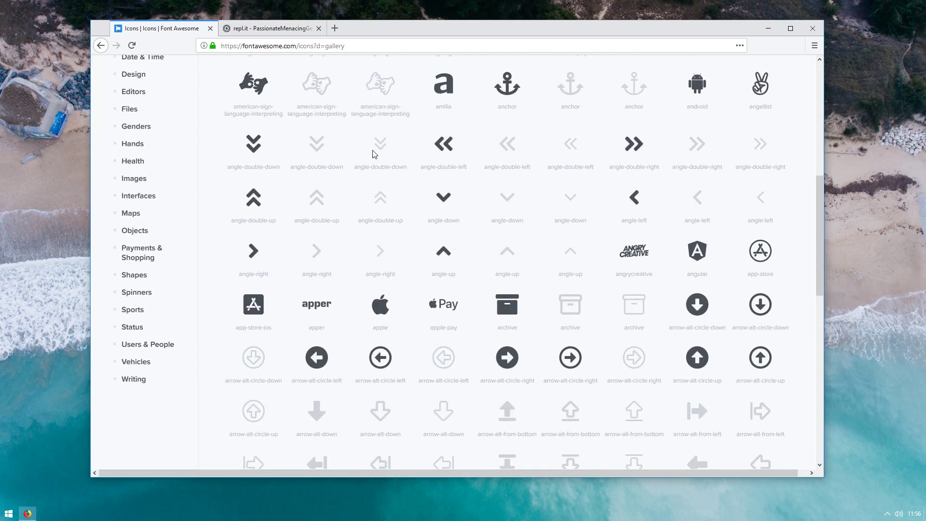
{"action": "scroll", "coordinate": [376, 169], "scroll_direction": "down", "scroll_amount": 5}
{"action": "scroll", "coordinate": [381, 184], "scroll_direction": "up", "scroll_amount": 4}
{"action": "scroll", "coordinate": [381, 190], "scroll_direction": "up", "scroll_amount": 4}
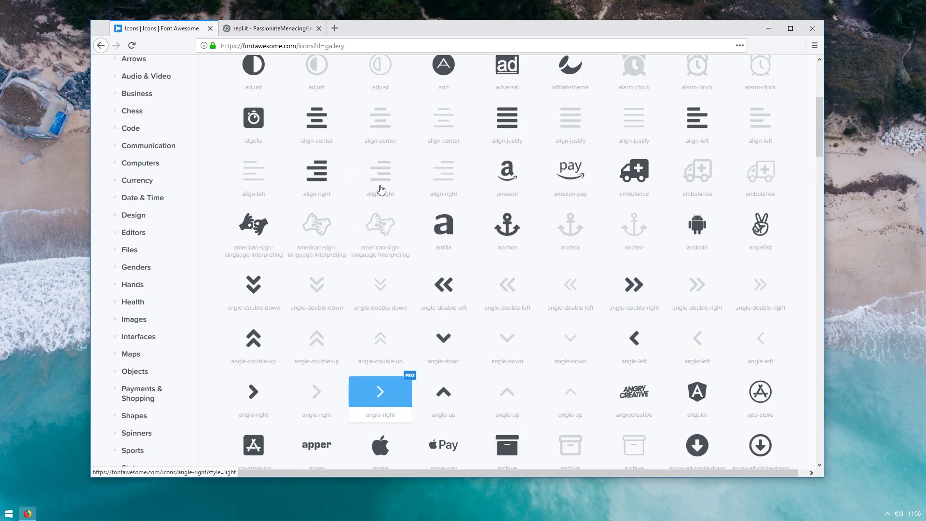
{"action": "scroll", "coordinate": [382, 191], "scroll_direction": "up", "scroll_amount": 2}
{"action": "scroll", "coordinate": [383, 191], "scroll_direction": "up", "scroll_amount": 2}
{"action": "scroll", "coordinate": [386, 194], "scroll_direction": "down", "scroll_amount": 4}
{"action": "scroll", "coordinate": [386, 193], "scroll_direction": "down", "scroll_amount": 6}
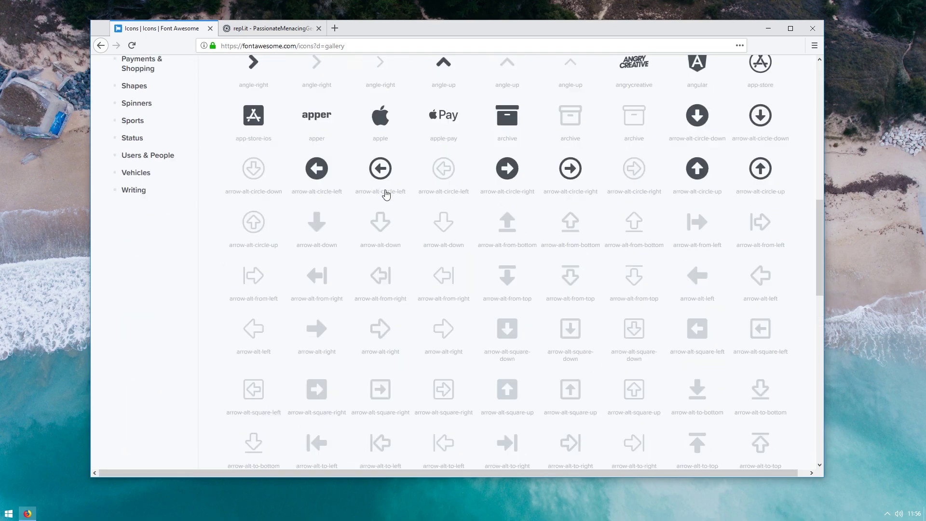
{"action": "scroll", "coordinate": [384, 192], "scroll_direction": "down", "scroll_amount": 2}
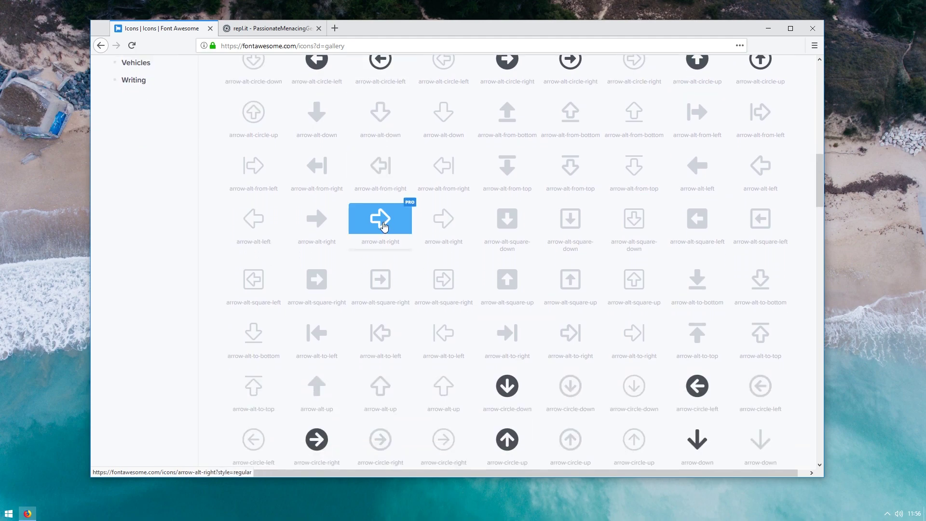
{"action": "scroll", "coordinate": [294, 209], "scroll_direction": "up", "scroll_amount": 5}
{"action": "scroll", "coordinate": [201, 211], "scroll_direction": "up", "scroll_amount": 3}
{"action": "scroll", "coordinate": [210, 212], "scroll_direction": "up", "scroll_amount": 3}
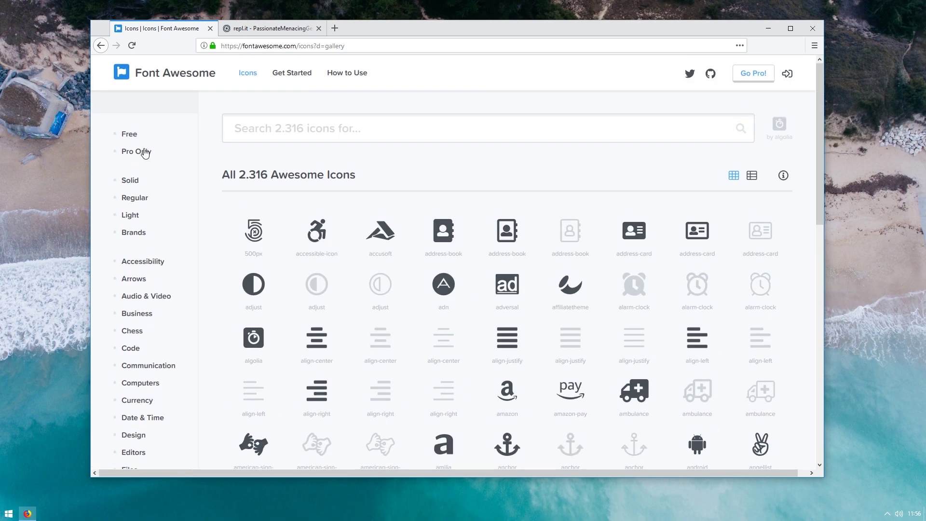
- Filter the gallery to show only the 929 Free icons
{"action": "left_click", "coordinate": [127, 137]}
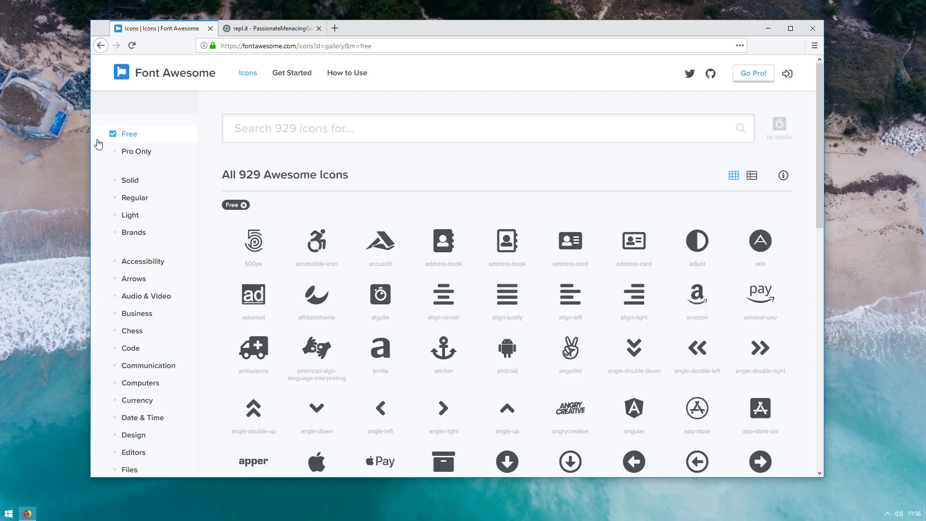
{"action": "left_click_drag", "start_coordinate": [215, 175], "coordinate": [393, 186]}
{"action": "left_click", "coordinate": [389, 183]}
- Find the amazon brand icon in the grid and open its f270 detail page
{"action": "scroll", "coordinate": [384, 186], "scroll_direction": "down", "scroll_amount": 4}
{"action": "scroll", "coordinate": [381, 191], "scroll_direction": "down", "scroll_amount": 3}
{"action": "scroll", "coordinate": [381, 191], "scroll_direction": "down", "scroll_amount": 7}
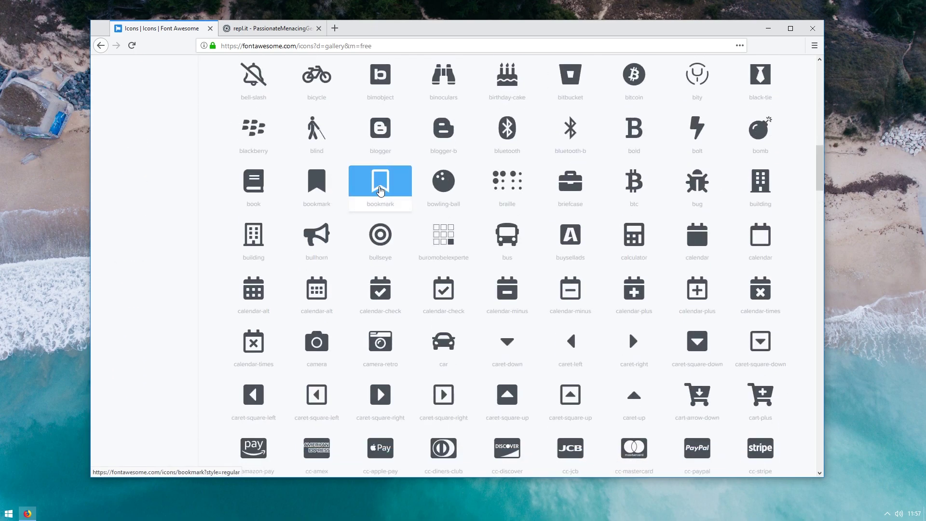
{"action": "scroll", "coordinate": [380, 188], "scroll_direction": "down", "scroll_amount": 3}
{"action": "scroll", "coordinate": [463, 212], "scroll_direction": "up", "scroll_amount": 4}
{"action": "scroll", "coordinate": [546, 209], "scroll_direction": "up", "scroll_amount": 5}
{"action": "scroll", "coordinate": [558, 209], "scroll_direction": "up", "scroll_amount": 4}
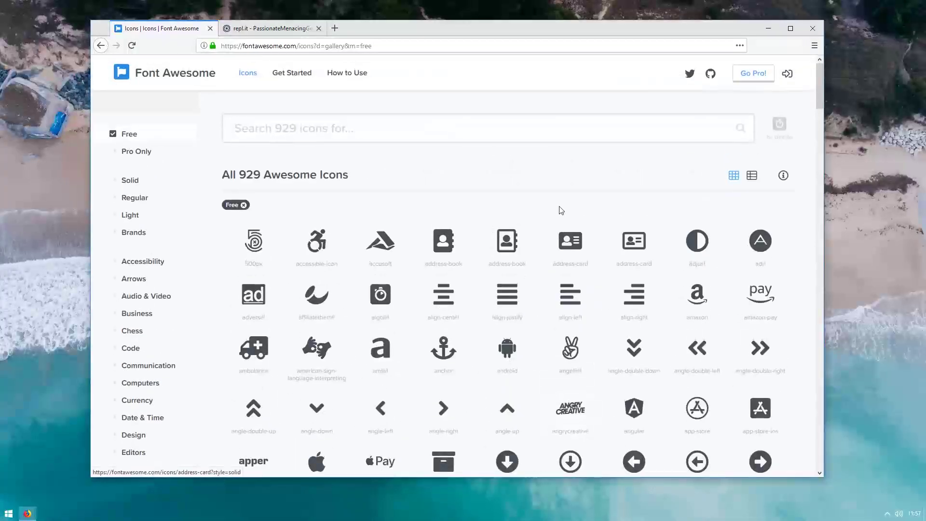
{"action": "left_click", "coordinate": [693, 292]}
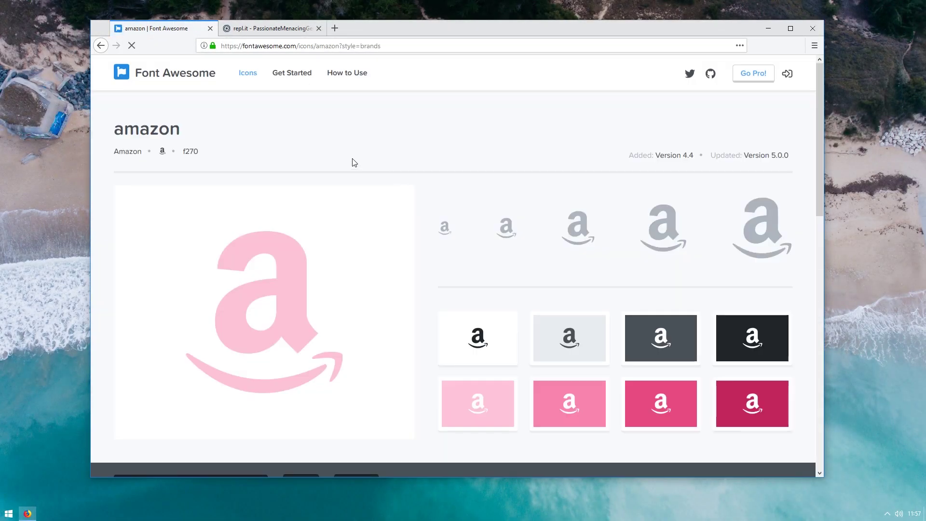
- Scroll down the amazon icon page to its HTML code bar
{"action": "scroll", "coordinate": [426, 186], "scroll_direction": "down", "scroll_amount": 3}
{"action": "scroll", "coordinate": [471, 186], "scroll_direction": "down", "scroll_amount": 1}
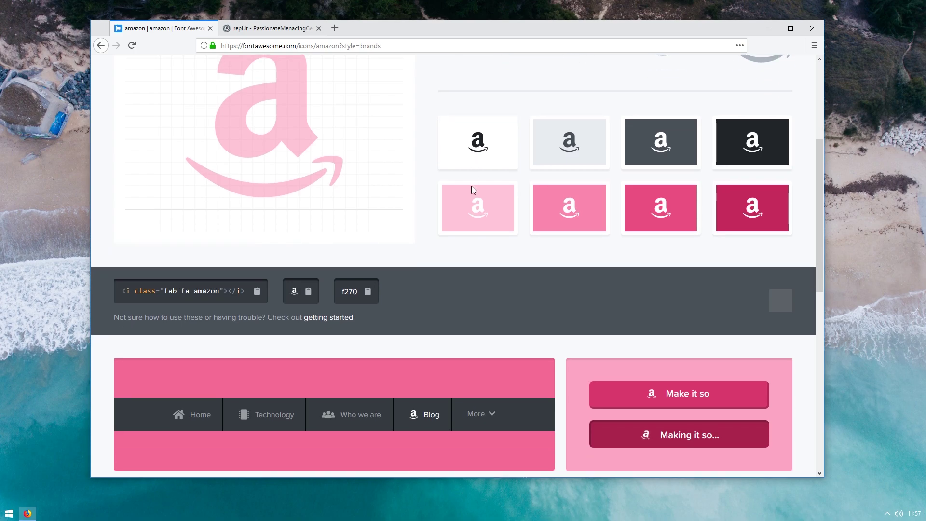
{"action": "scroll", "coordinate": [467, 189], "scroll_direction": "down", "scroll_amount": 2}
{"action": "scroll", "coordinate": [467, 190], "scroll_direction": "down", "scroll_amount": 3}
{"action": "scroll", "coordinate": [466, 189], "scroll_direction": "down", "scroll_amount": 3}
{"action": "scroll", "coordinate": [465, 189], "scroll_direction": "down", "scroll_amount": 2}
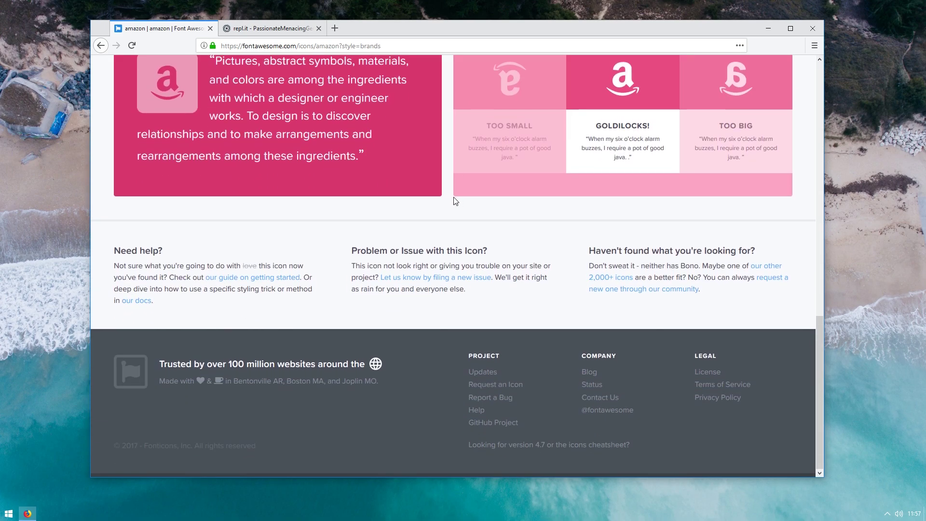
{"action": "scroll", "coordinate": [458, 198], "scroll_direction": "up", "scroll_amount": 9}
{"action": "scroll", "coordinate": [470, 205], "scroll_direction": "up", "scroll_amount": 4}
{"action": "scroll", "coordinate": [530, 198], "scroll_direction": "down", "scroll_amount": 5}
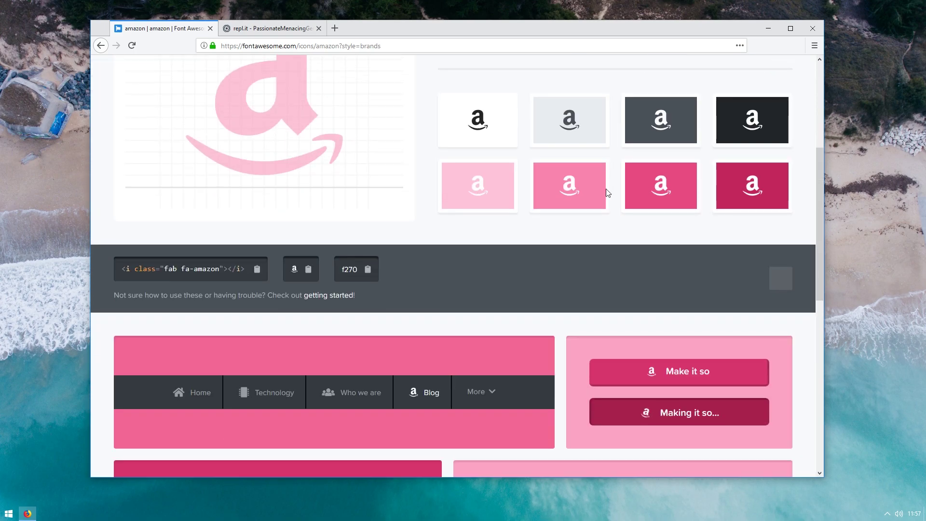
{"action": "scroll", "coordinate": [641, 203], "scroll_direction": "up", "scroll_amount": 5}
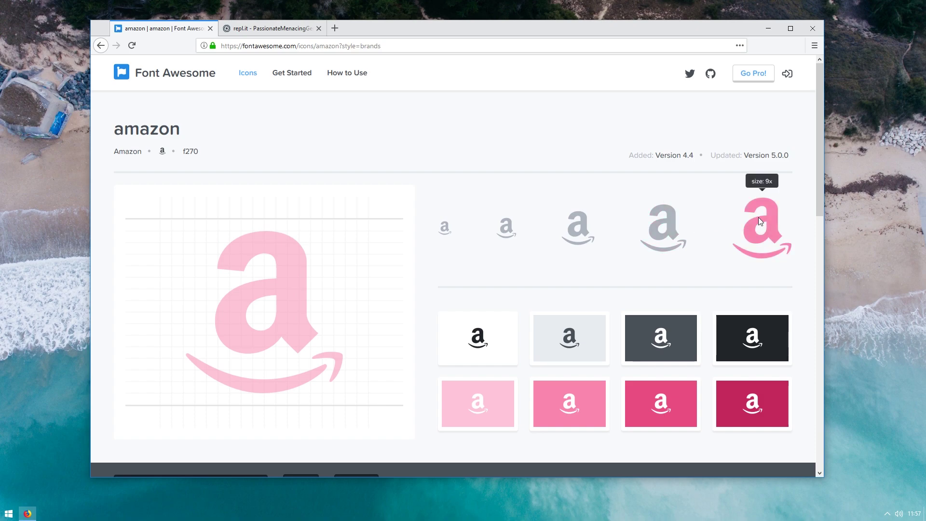
{"action": "scroll", "coordinate": [531, 228], "scroll_direction": "down", "scroll_amount": 3}
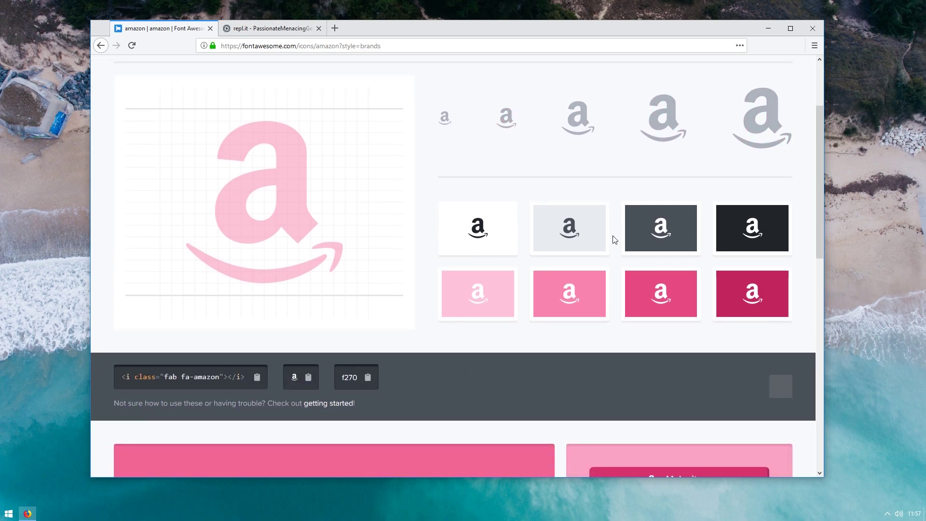
{"action": "scroll", "coordinate": [450, 209], "scroll_direction": "down", "scroll_amount": 5}
{"action": "scroll", "coordinate": [436, 211], "scroll_direction": "down", "scroll_amount": 5}
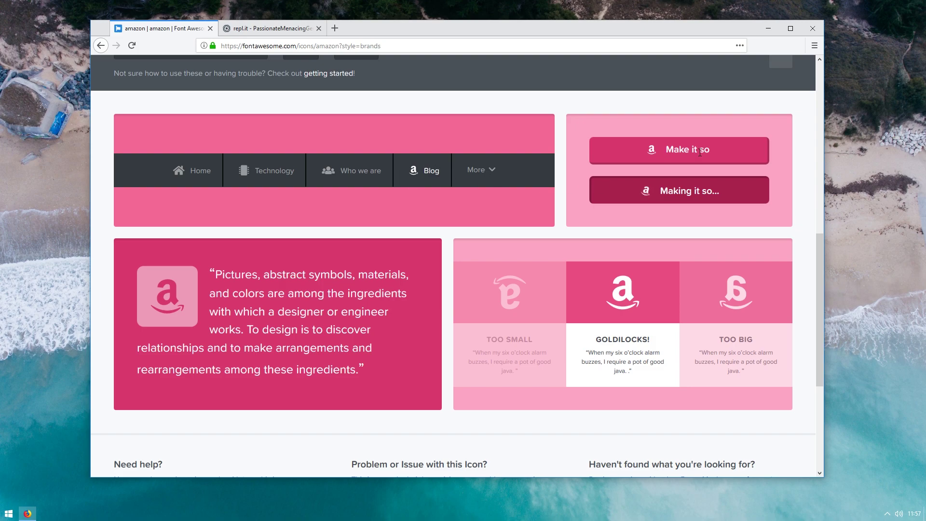
{"action": "scroll", "coordinate": [193, 250], "scroll_direction": "down", "scroll_amount": 5}
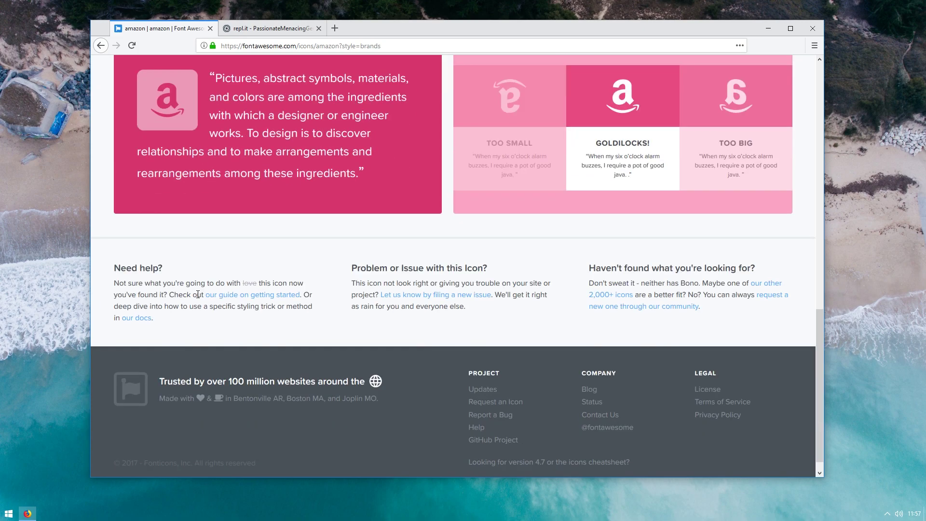
{"action": "scroll", "coordinate": [215, 202], "scroll_direction": "up", "scroll_amount": 6}
{"action": "scroll", "coordinate": [338, 270], "scroll_direction": "up", "scroll_amount": 7}
{"action": "scroll", "coordinate": [338, 313], "scroll_direction": "down", "scroll_amount": 4}
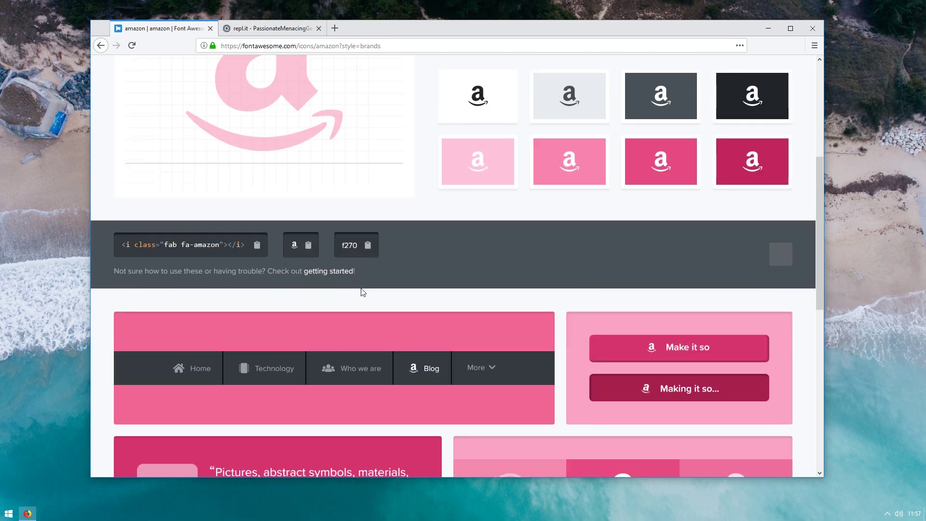
{"action": "scroll", "coordinate": [285, 241], "scroll_direction": "up", "scroll_amount": 8}
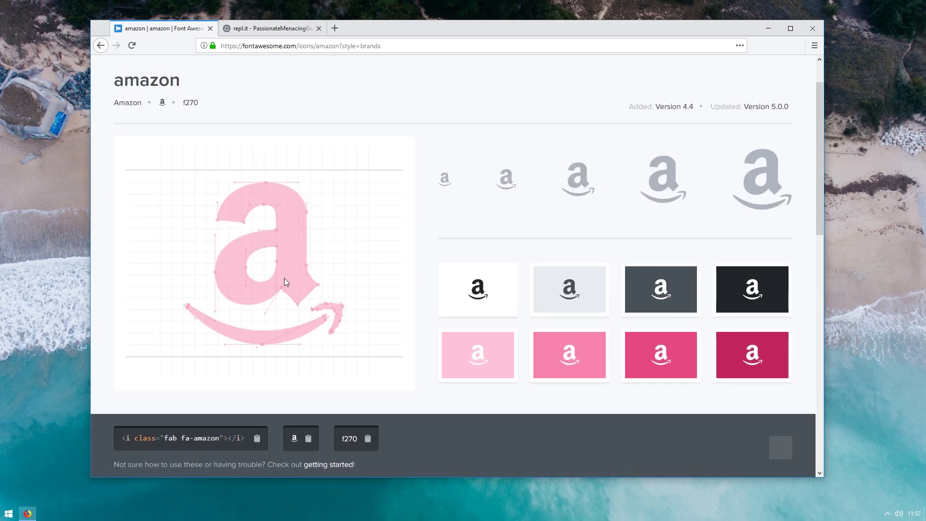
{"action": "scroll", "coordinate": [535, 206], "scroll_direction": "down", "scroll_amount": 3}
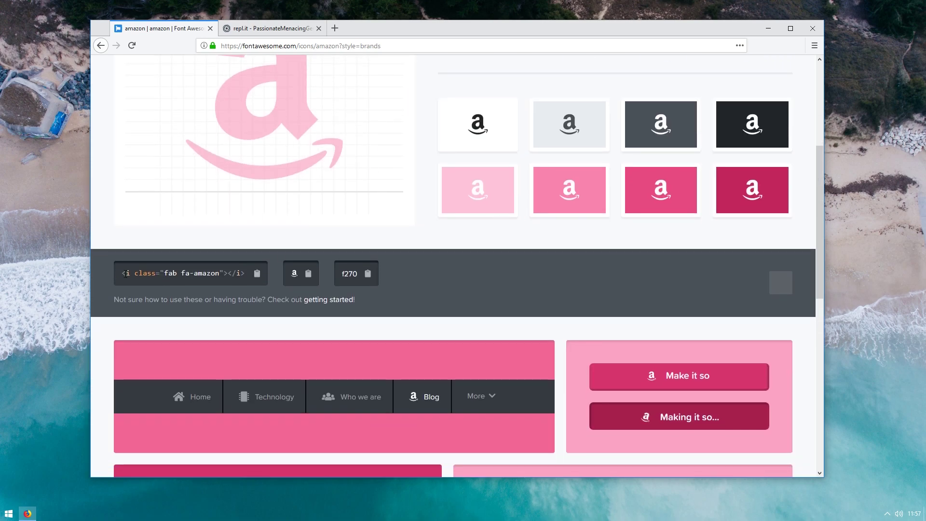
- Copy the snippet <i class="fab fa-amazon"></i>
{"action": "left_click_drag", "start_coordinate": [126, 274], "coordinate": [247, 281]}
{"action": "left_click", "coordinate": [124, 278]}
{"action": "mouse_move", "coordinate": [144, 276]}
{"action": "left_mouse_down"}
{"action": "mouse_move", "coordinate": [240, 276]}
{"action": "mouse_move", "coordinate": [116, 282]}
{"action": "mouse_move", "coordinate": [265, 280]}
{"action": "left_mouse_up"}
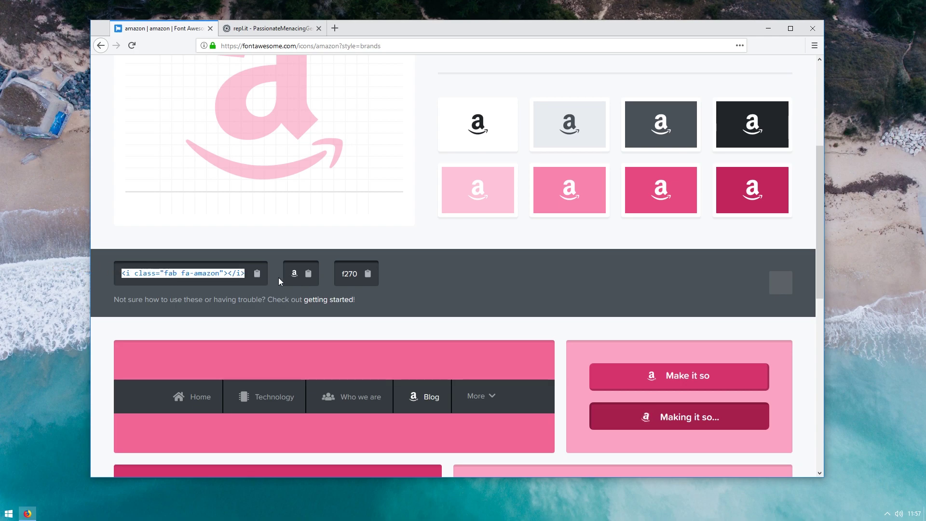
{"action": "left_click", "coordinate": [257, 278]}
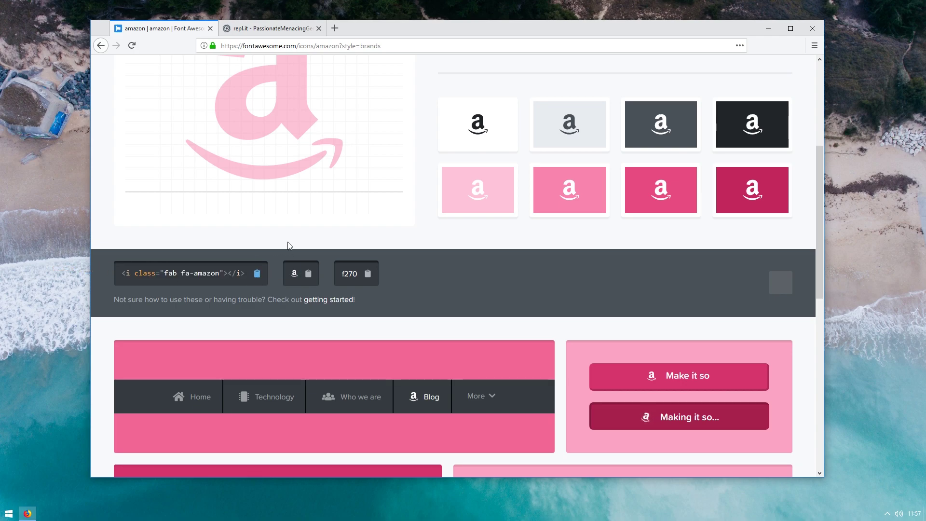
- Paste the fab fa-amazon snippet over line 12's spinning camera and run to preview the tomato icon
{"action": "left_click", "coordinate": [308, 28]}
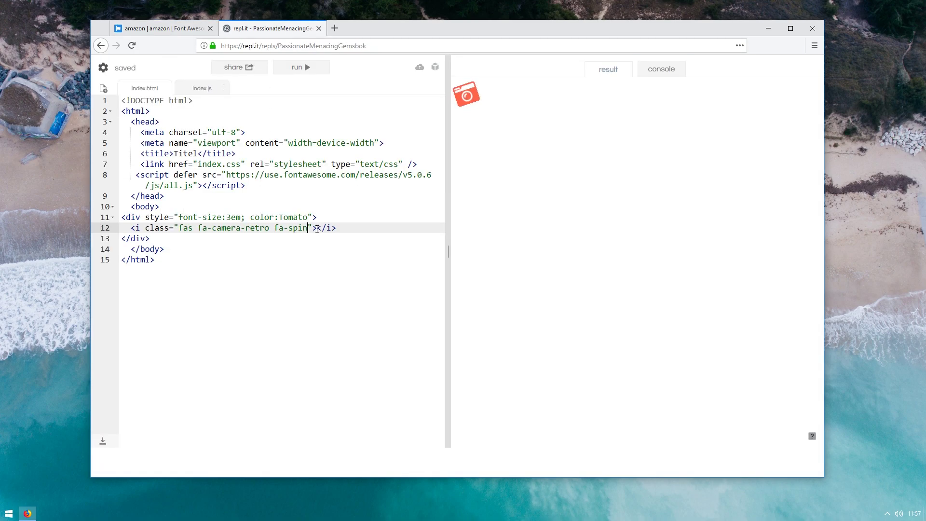
{"action": "left_click_drag", "start_coordinate": [337, 227], "coordinate": [124, 233]}
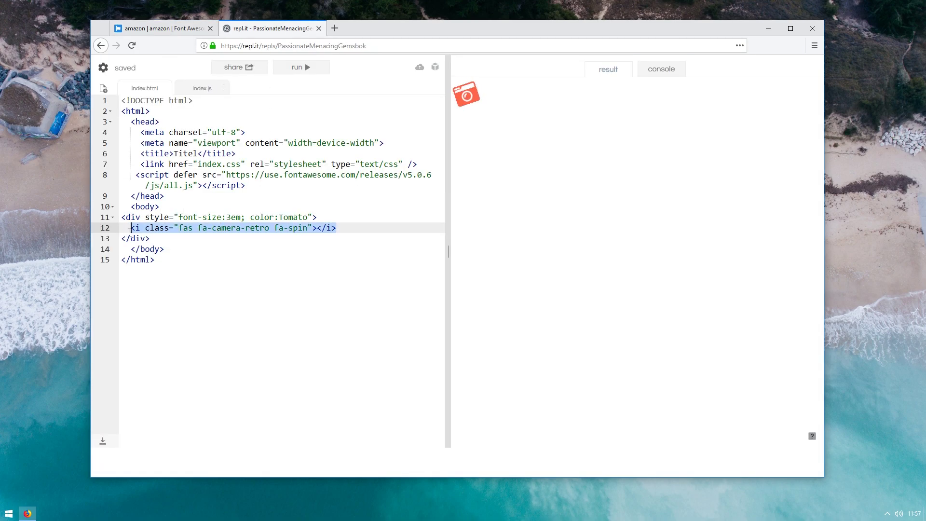
{"action": "key", "text": "ctrl+v"}
{"action": "left_click", "coordinate": [309, 69]}
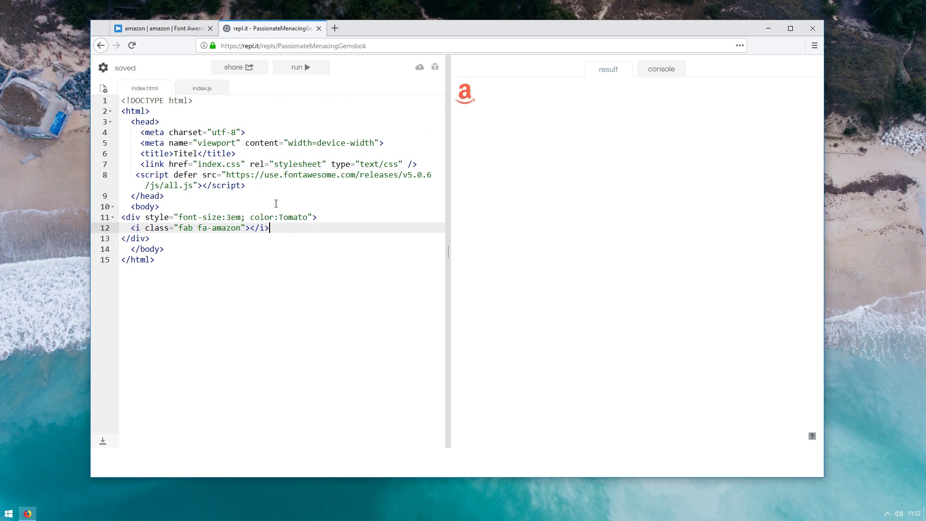
{"action": "left_click", "coordinate": [193, 217]}
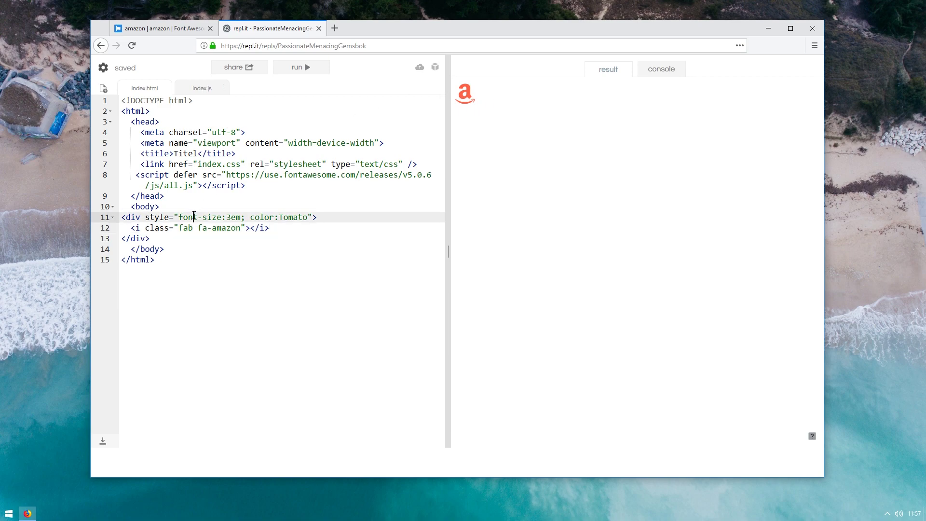
{"action": "left_click", "coordinate": [154, 28]}
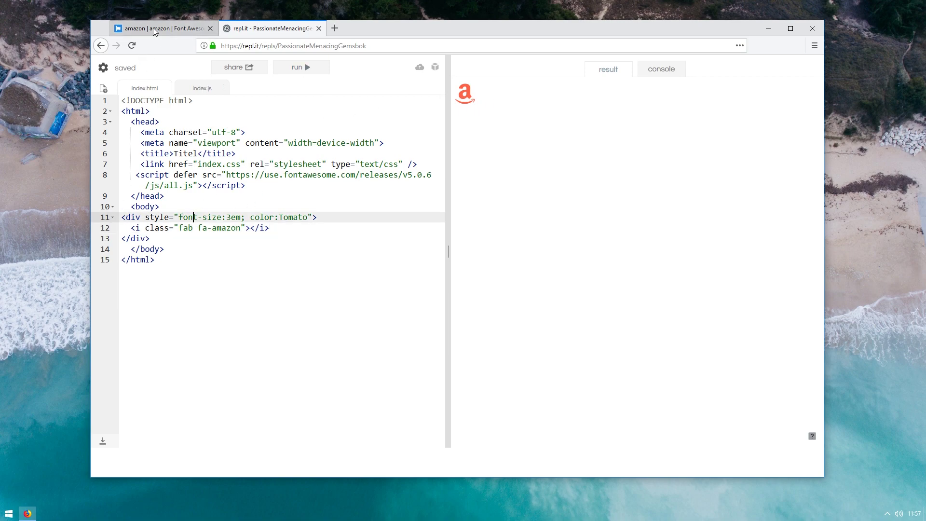
{"action": "scroll", "coordinate": [288, 240], "scroll_direction": "up", "scroll_amount": 10}
- Open the angle-double-up icon and compare its Regular, Light and Solid styles
{"action": "left_click", "coordinate": [283, 213]}
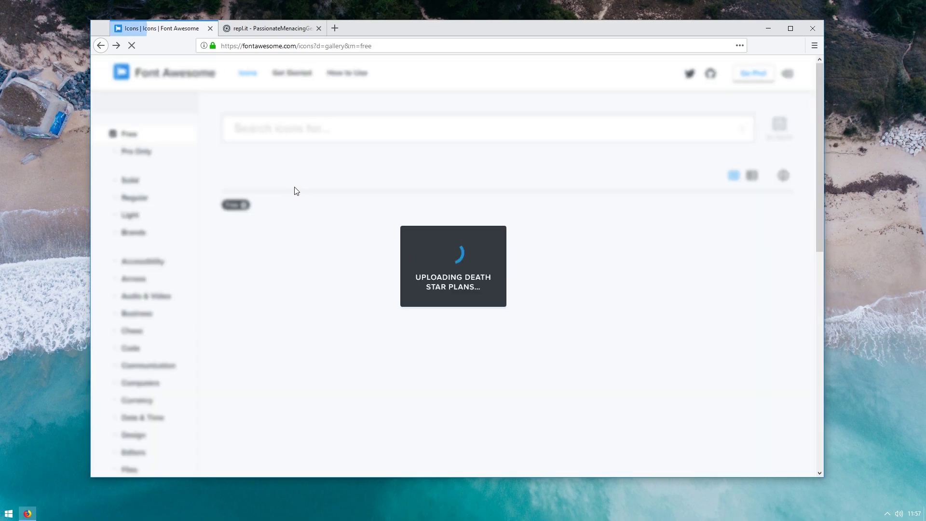
{"action": "scroll", "coordinate": [328, 237], "scroll_direction": "down", "scroll_amount": 6}
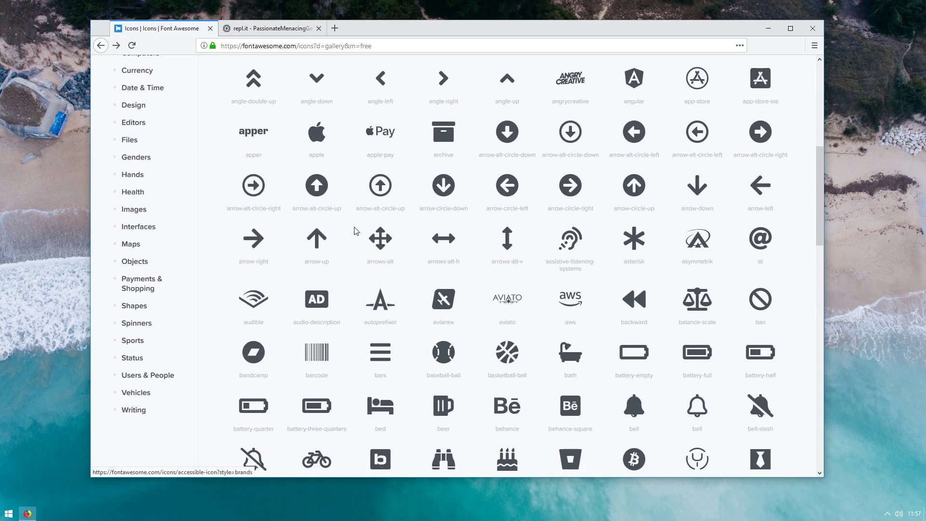
{"action": "left_click", "coordinate": [250, 92]}
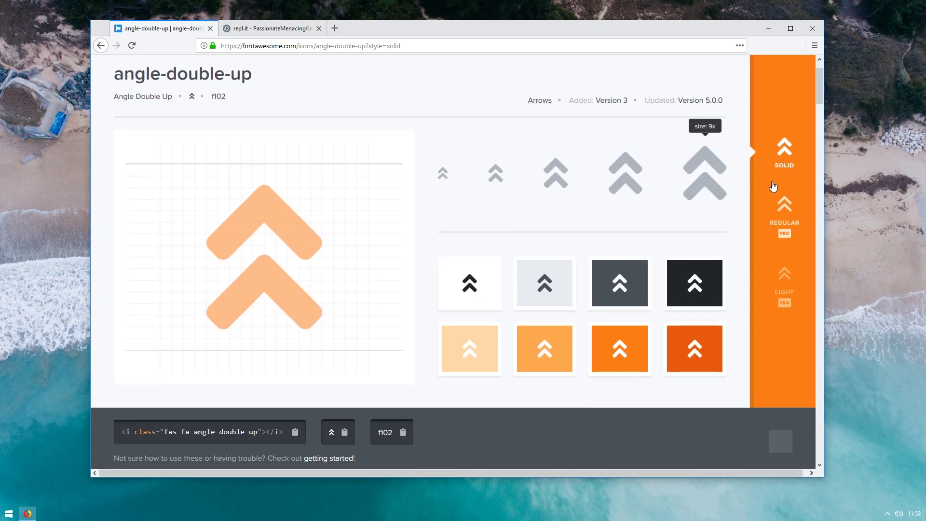
{"action": "left_click", "coordinate": [783, 252]}
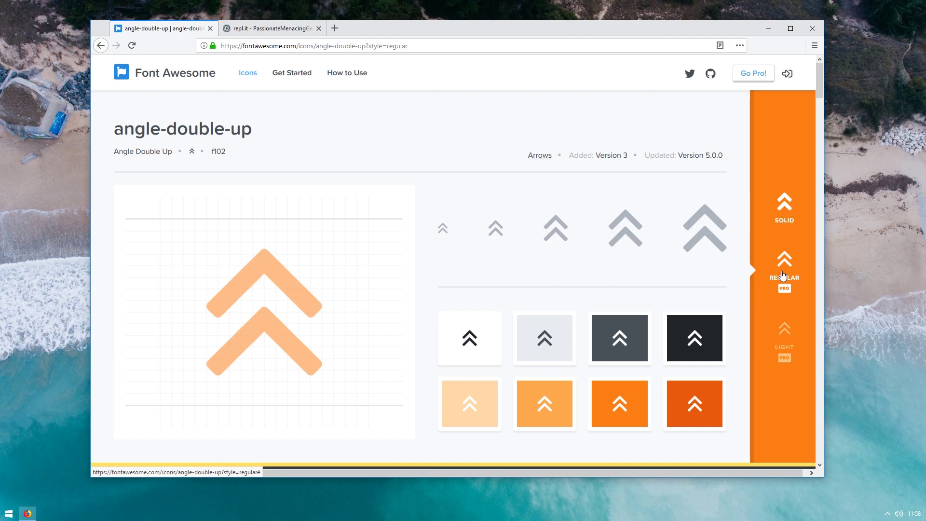
{"action": "left_click", "coordinate": [783, 338]}
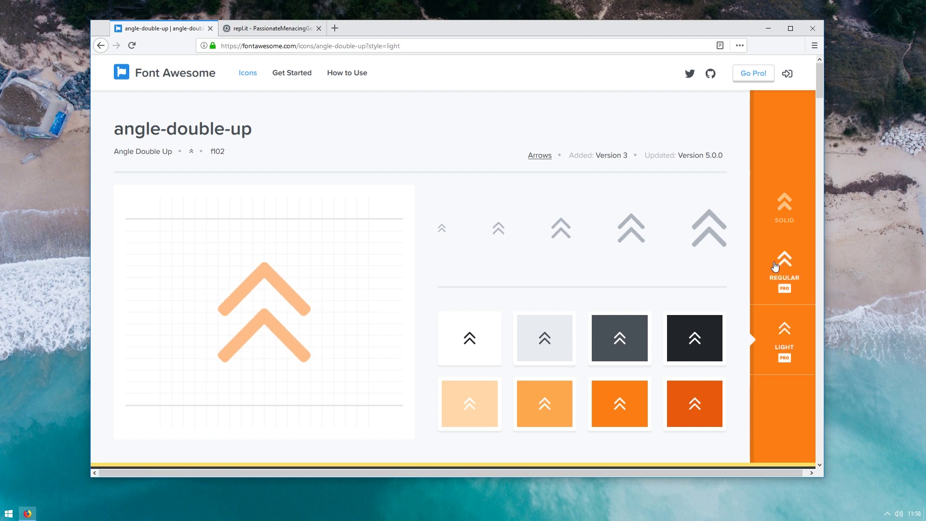
{"action": "left_click", "coordinate": [772, 212]}
{"action": "scroll", "coordinate": [760, 129], "scroll_direction": "down", "scroll_amount": 3}
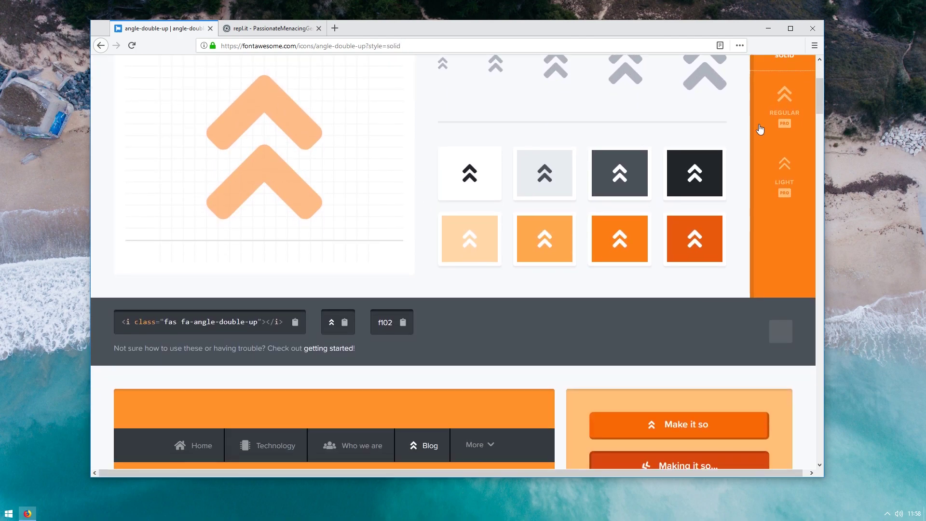
{"action": "left_click", "coordinate": [761, 129]}
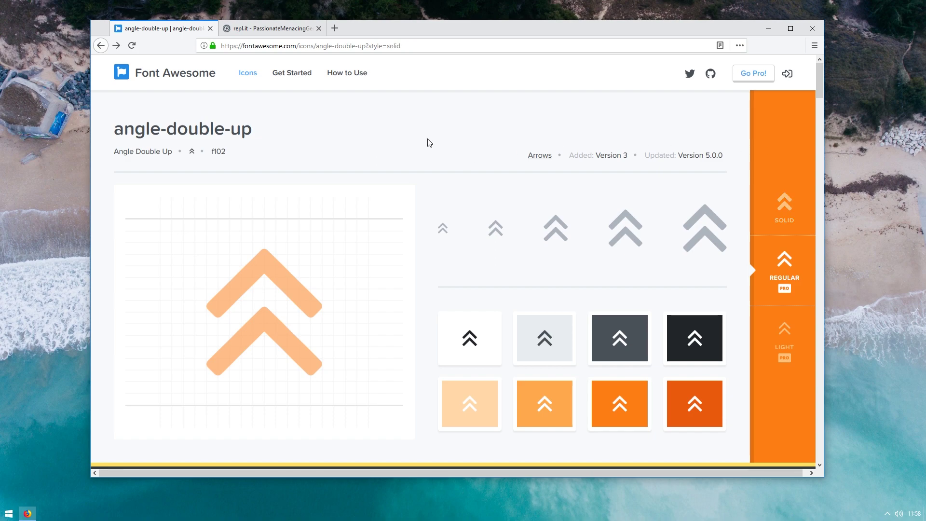
{"action": "scroll", "coordinate": [429, 142], "scroll_direction": "down", "scroll_amount": 3}
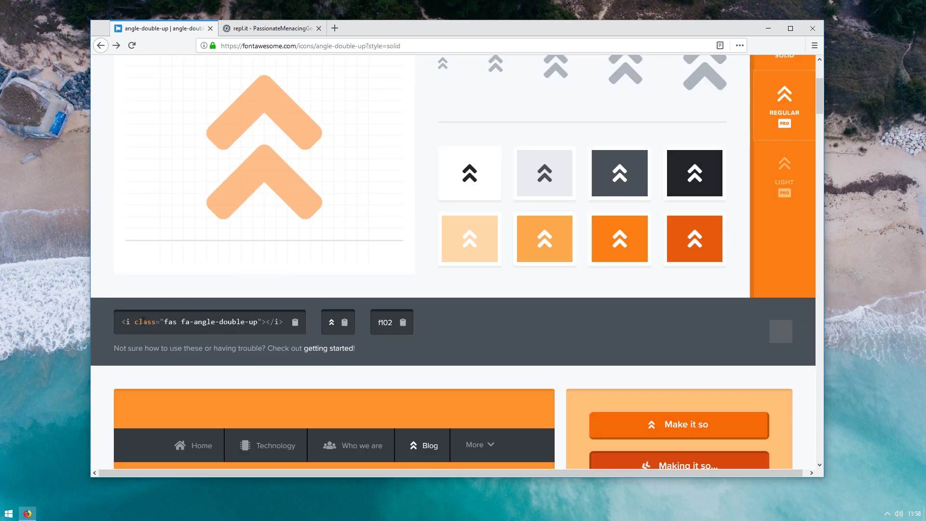
{"action": "left_click_drag", "start_coordinate": [121, 322], "coordinate": [288, 331]}
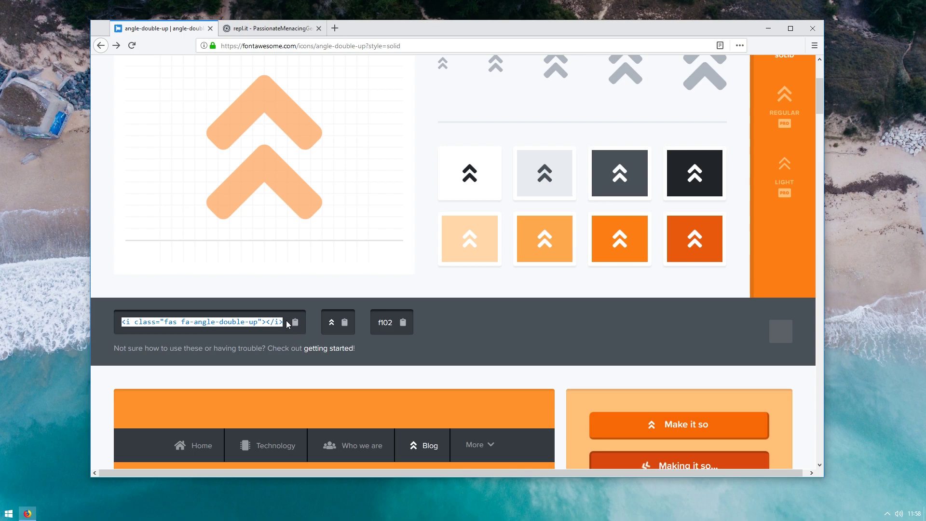
{"action": "scroll", "coordinate": [486, 148], "scroll_direction": "up", "scroll_amount": 3}
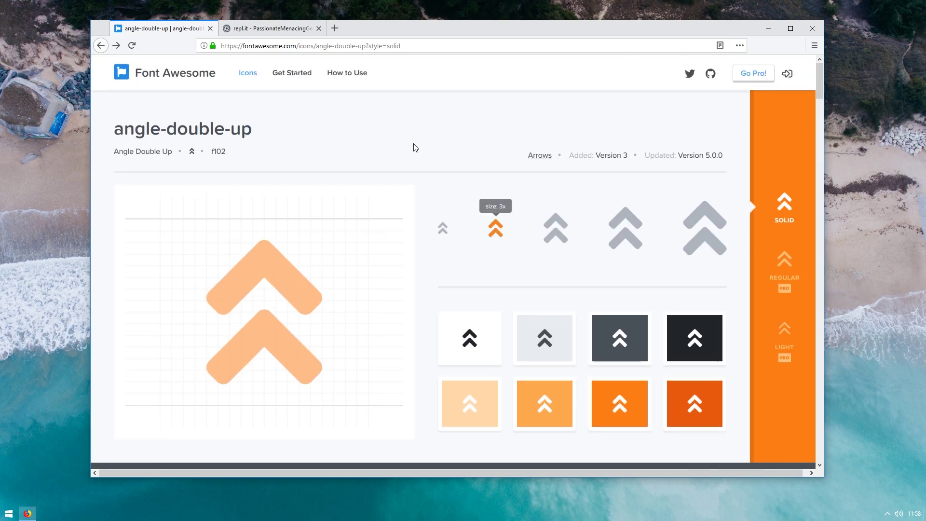
- Go back to the Icons gallery filtered to Free, then return to the repl.it editor
{"action": "left_click", "coordinate": [246, 74]}
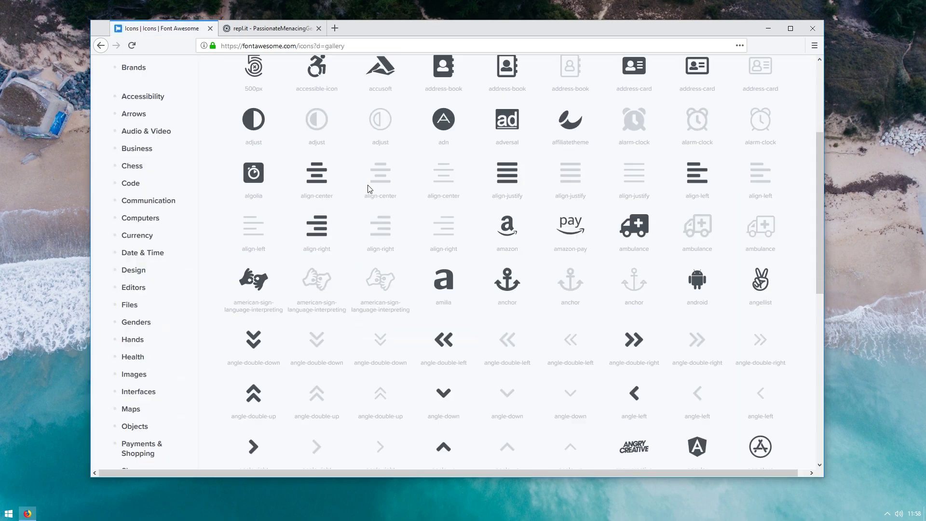
{"action": "left_click", "coordinate": [130, 136]}
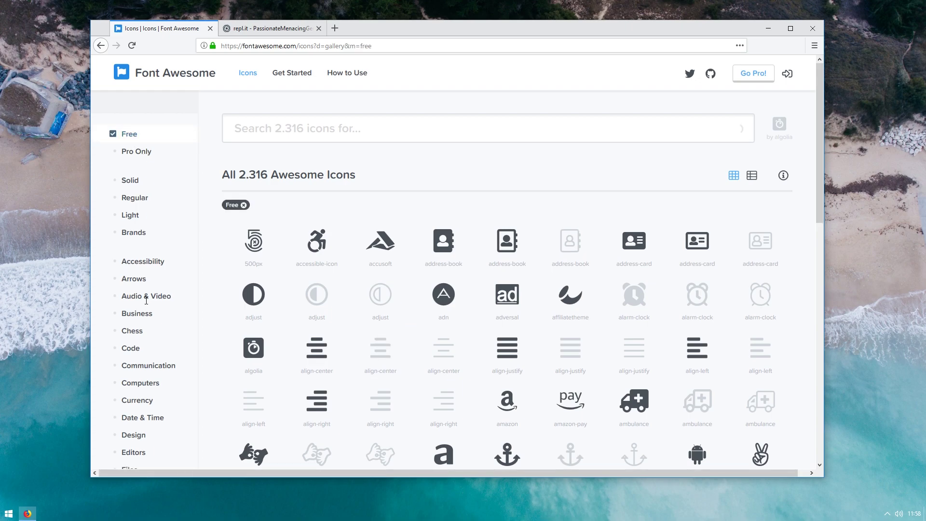
{"action": "scroll", "coordinate": [145, 284], "scroll_direction": "down", "scroll_amount": 3}
{"action": "scroll", "coordinate": [133, 234], "scroll_direction": "down", "scroll_amount": 2}
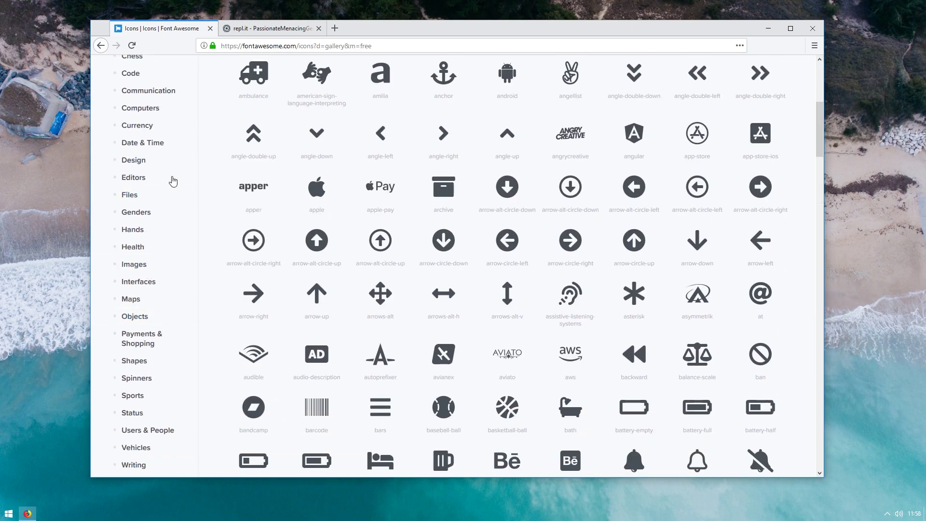
{"action": "scroll", "coordinate": [184, 181], "scroll_direction": "up", "scroll_amount": 4}
{"action": "scroll", "coordinate": [196, 182], "scroll_direction": "up", "scroll_amount": 2}
{"action": "left_click", "coordinate": [321, 131]}
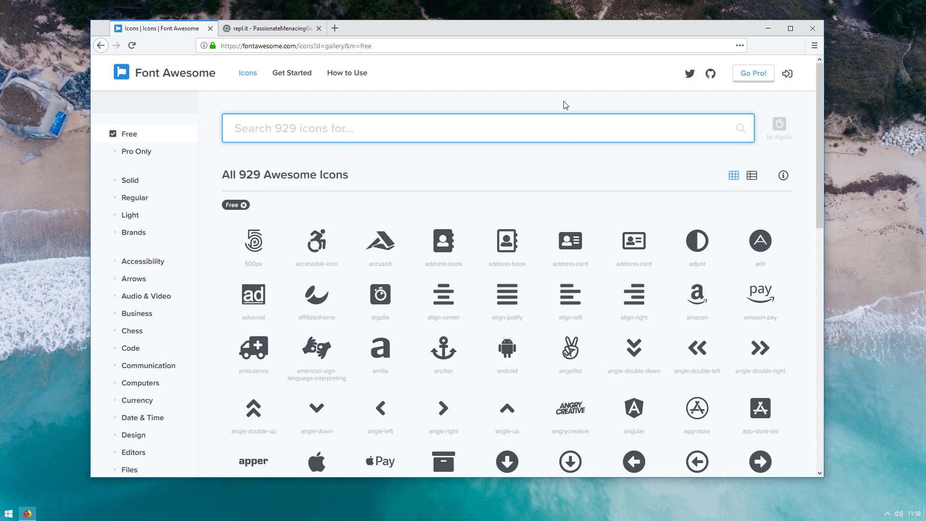
{"action": "left_click", "coordinate": [268, 28]}
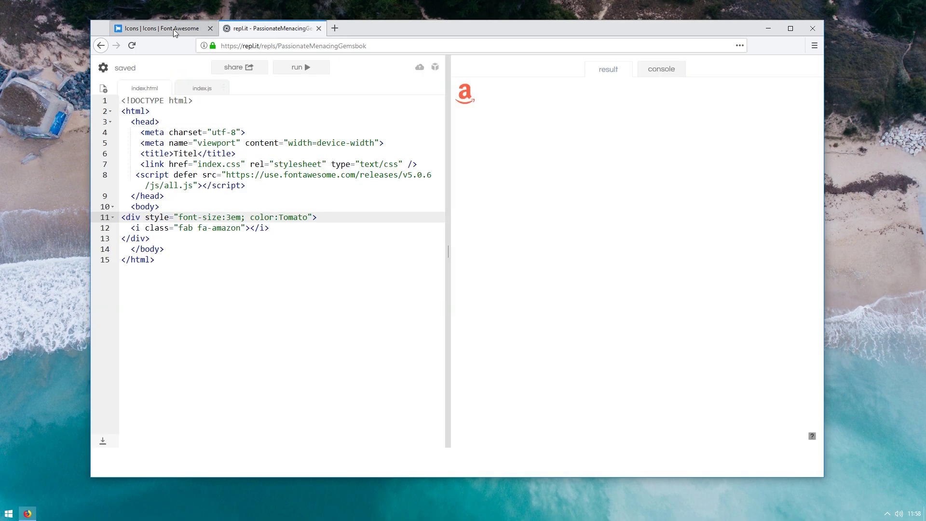
- Review the body section, lines 10–14, of index.html
{"action": "left_click_drag", "start_coordinate": [315, 245], "coordinate": [123, 207]}
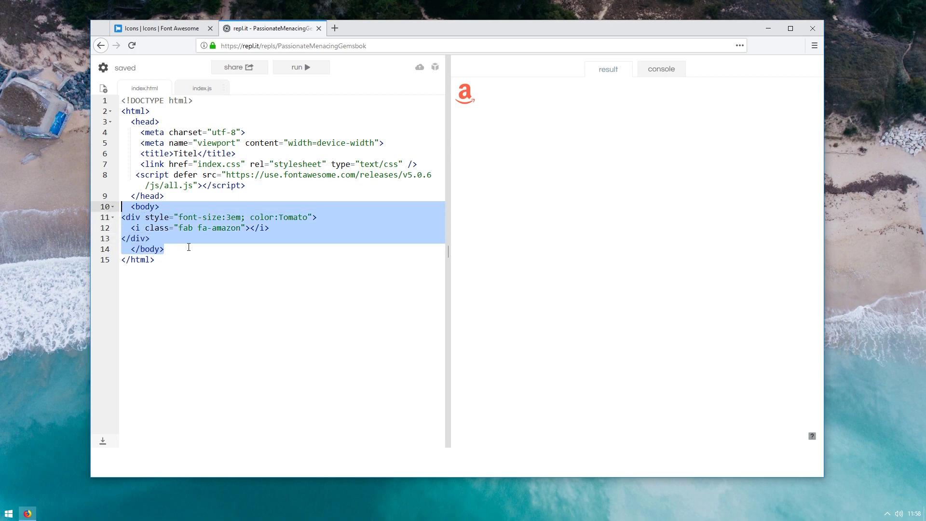
{"action": "left_click", "coordinate": [163, 246]}
{"action": "left_click", "coordinate": [163, 241]}
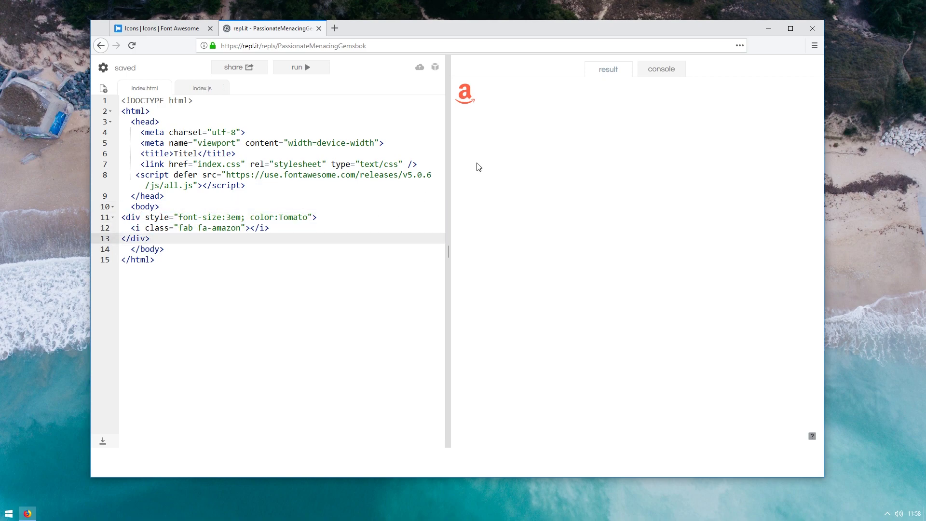
- Go to the Font Awesome home page and highlight its 'Icons. Easy. Done.' heading
{"action": "left_click", "coordinate": [164, 28]}
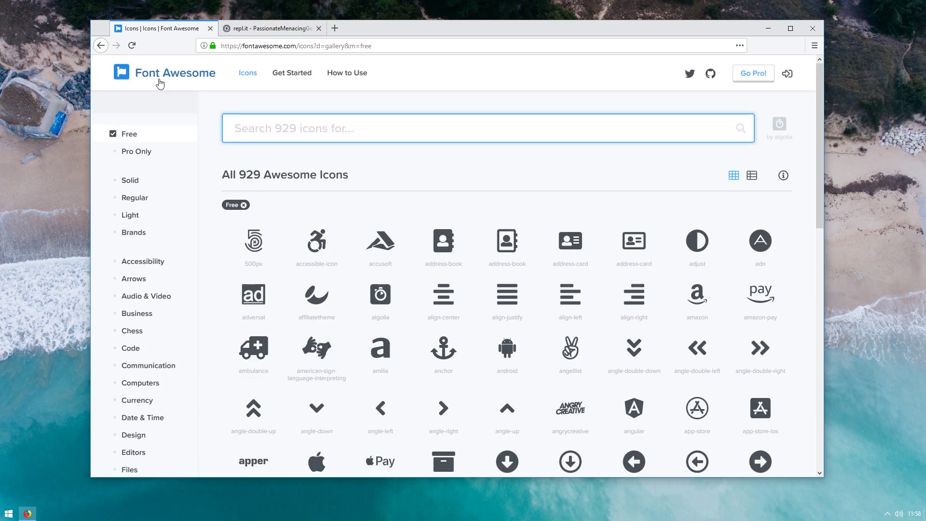
{"action": "left_click", "coordinate": [159, 81]}
{"action": "mouse_move", "coordinate": [233, 215]}
{"action": "left_mouse_down"}
{"action": "mouse_move", "coordinate": [531, 274]}
{"action": "mouse_move", "coordinate": [185, 197]}
{"action": "left_mouse_up"}
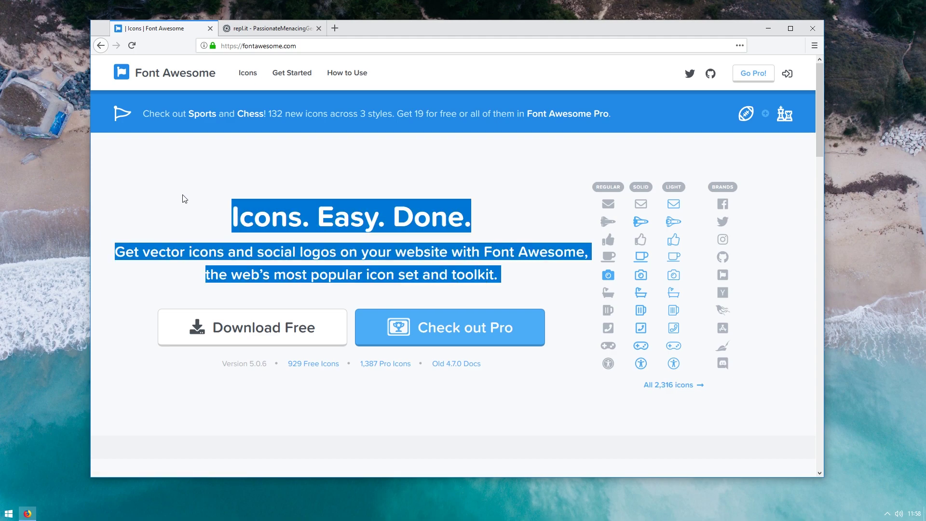
{"action": "left_click", "coordinate": [768, 28]}
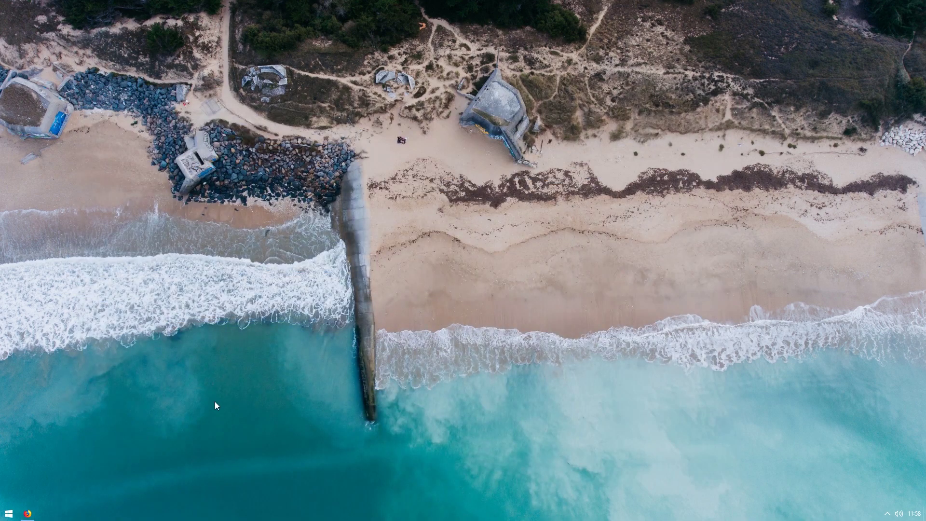